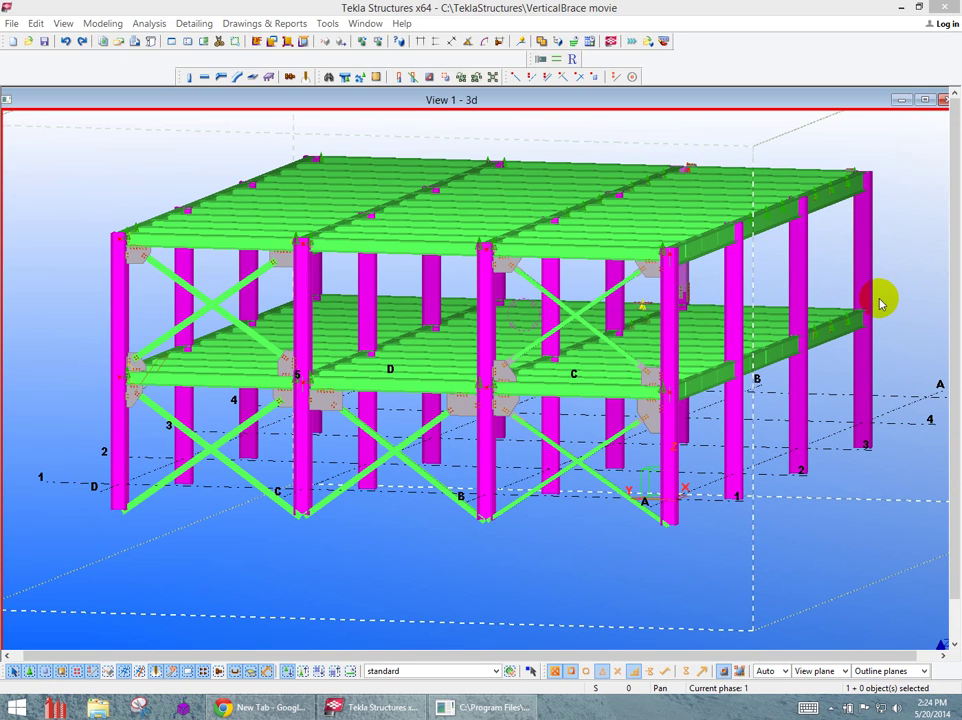
Select the column at the right edge and zoom around the model to locate the gusset connection.
left_click(879, 304)
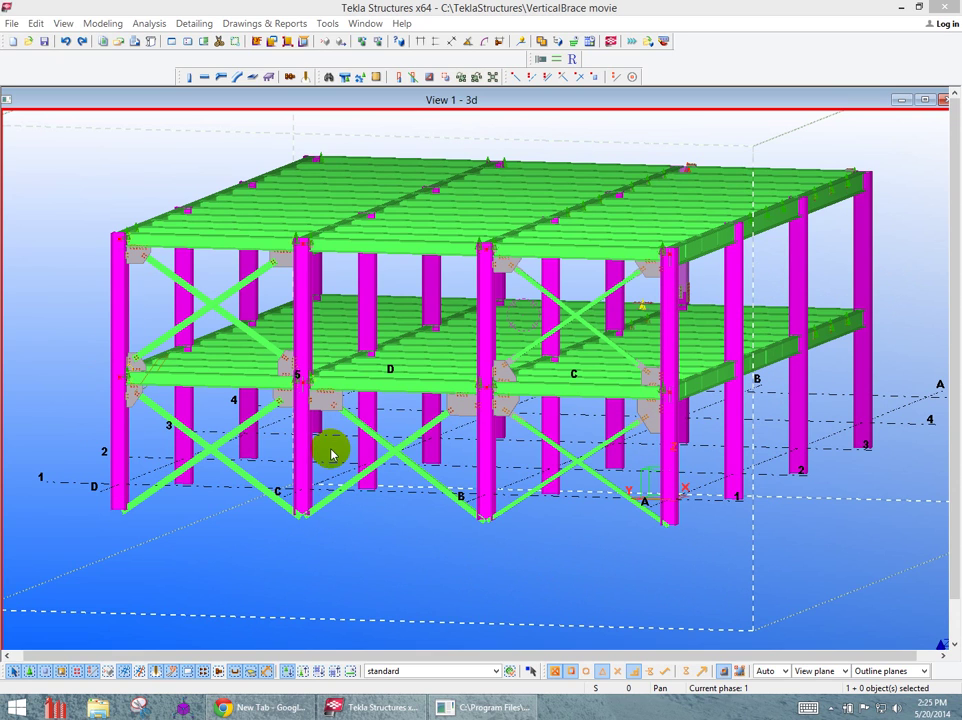
scroll(660, 455, "up", 2)
scroll(490, 397, "up", 4)
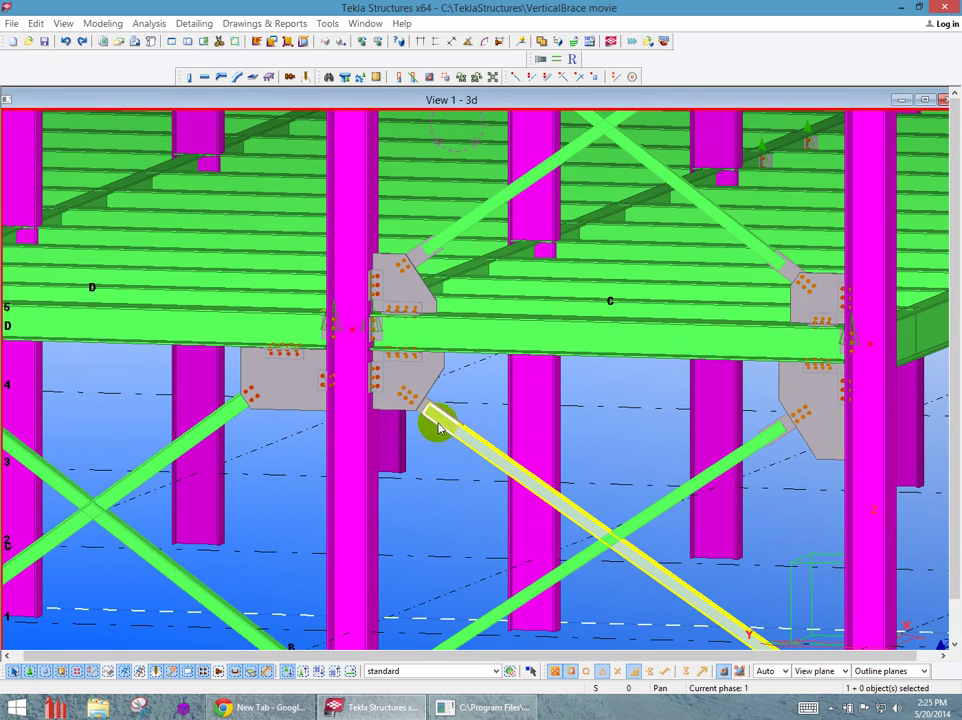
scroll(586, 440, "down", 3)
scroll(318, 421, "up", 4)
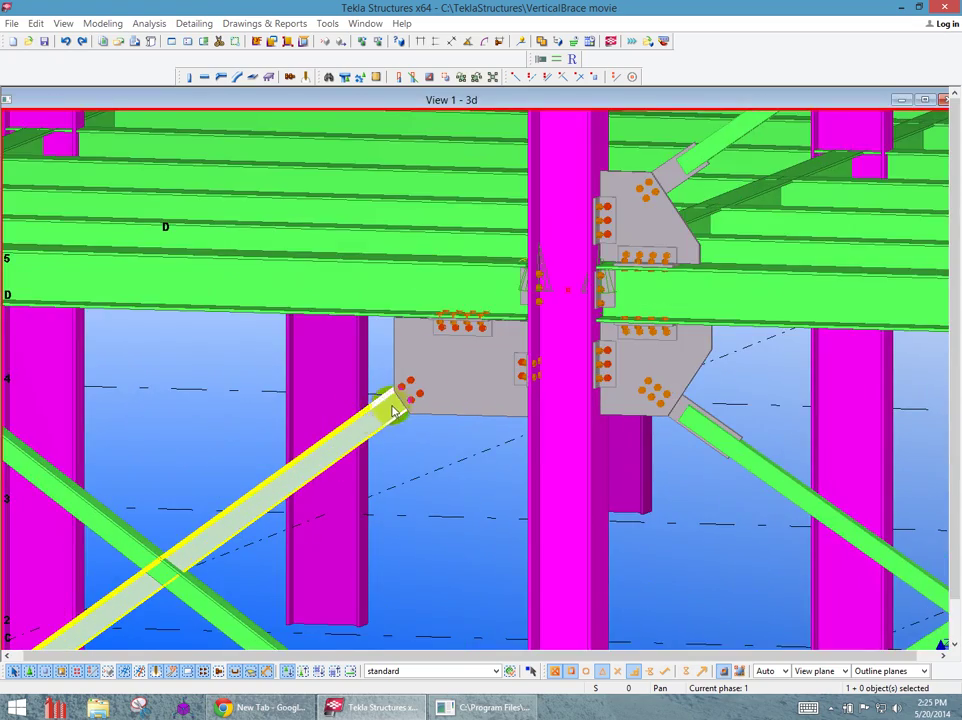
scroll(397, 412, "down", 3)
scroll(429, 423, "down", 3)
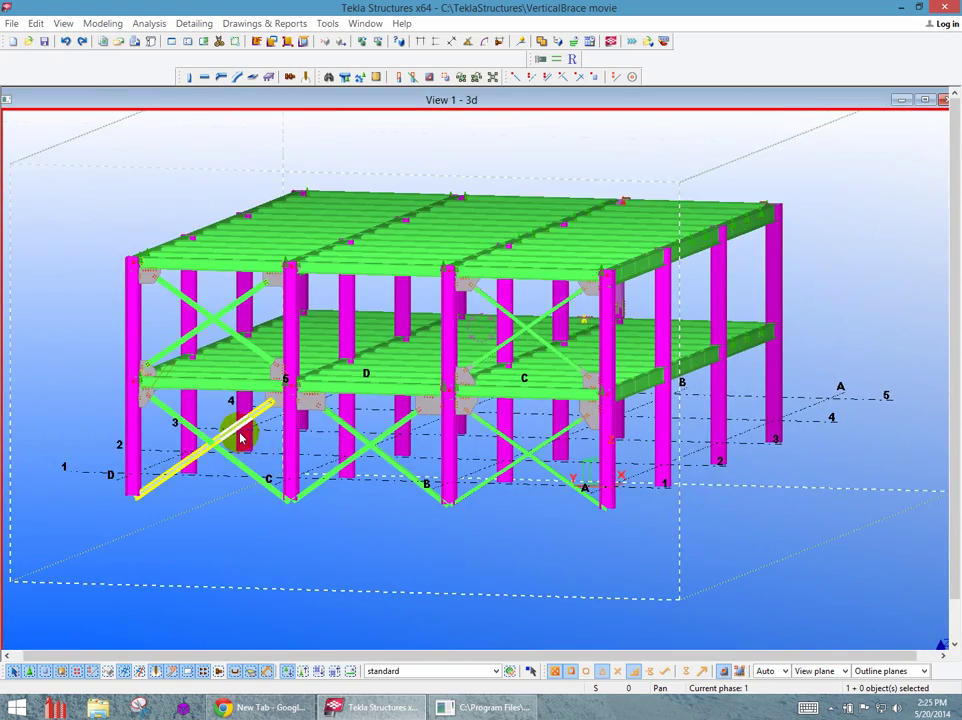
scroll(240, 437, "up", 2)
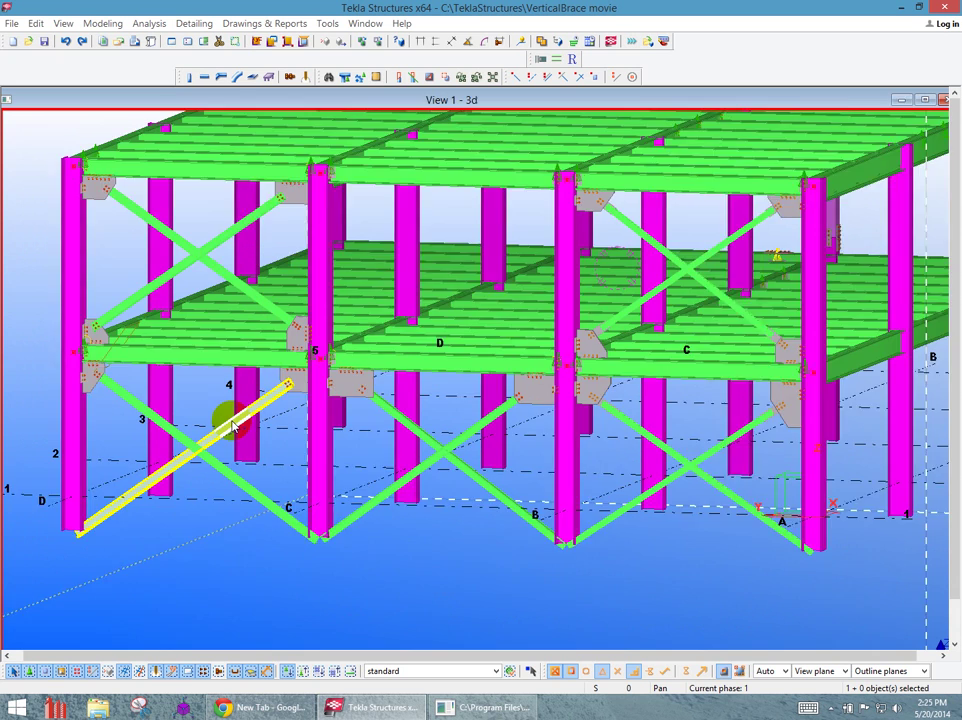
scroll(232, 425, "down", 2)
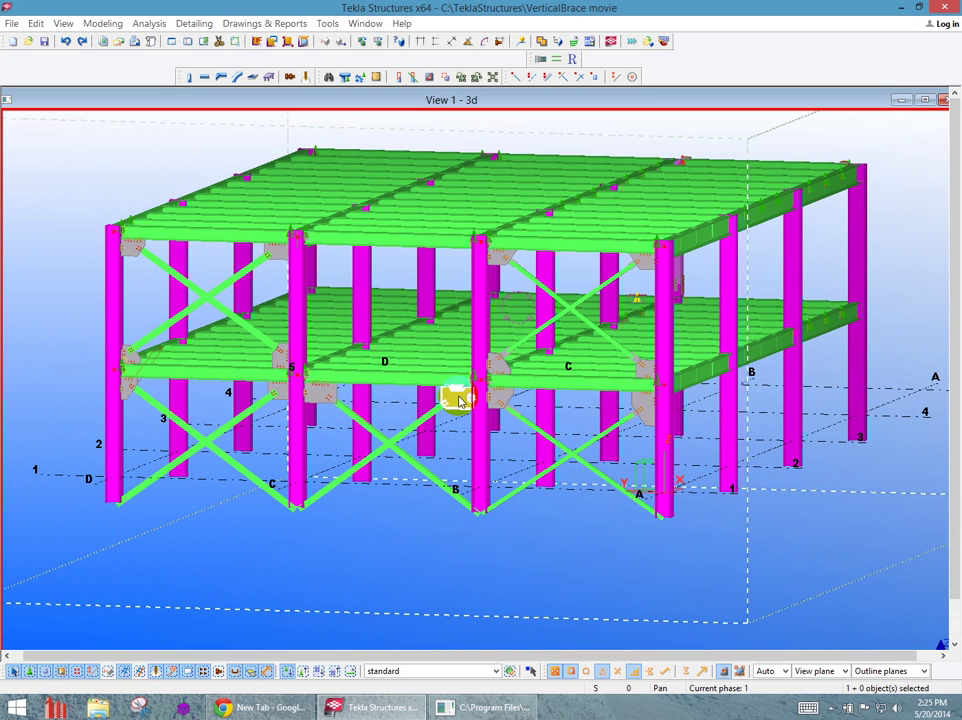
Enter a Secondary 1 tension load of 50 for the wraparound gusset connection, then Modify and OK.
double_click(453, 443)
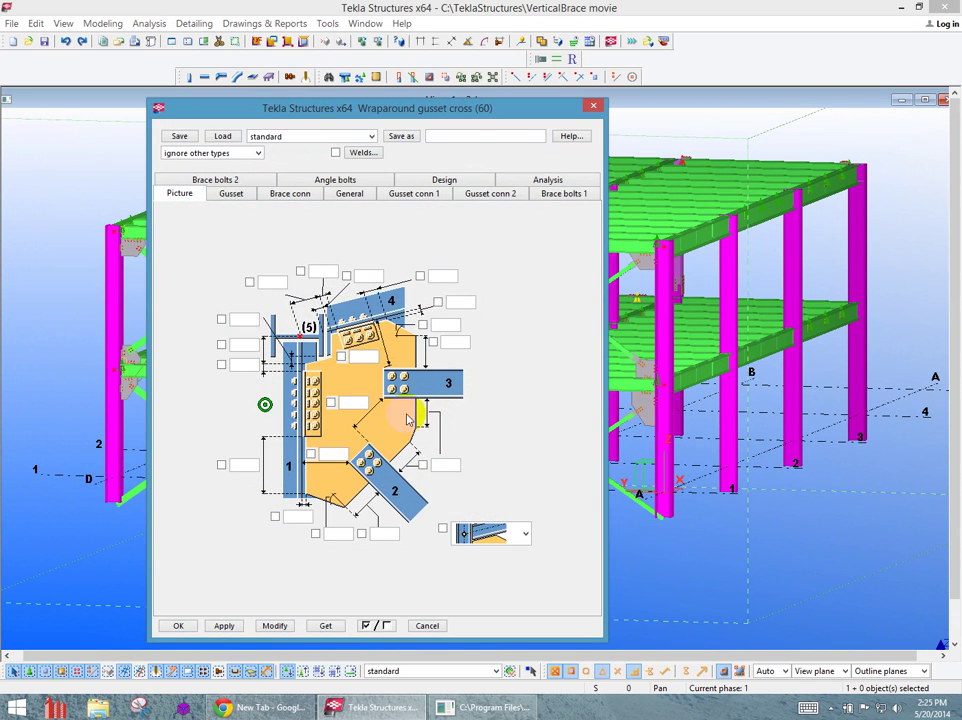
left_click_drag(316, 127, 275, 79)
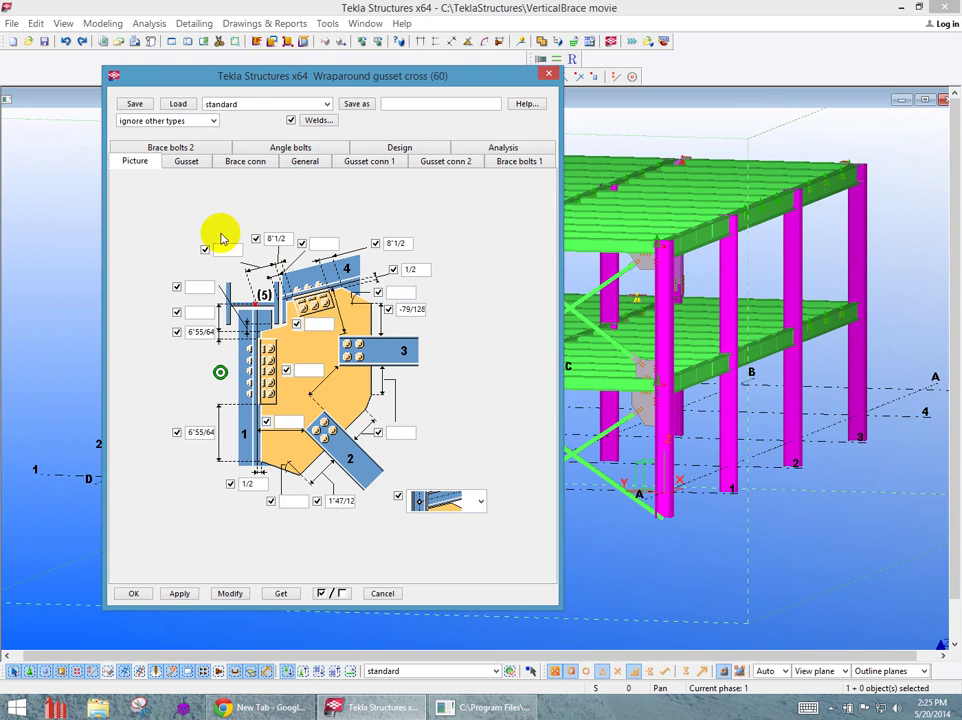
left_click(518, 162)
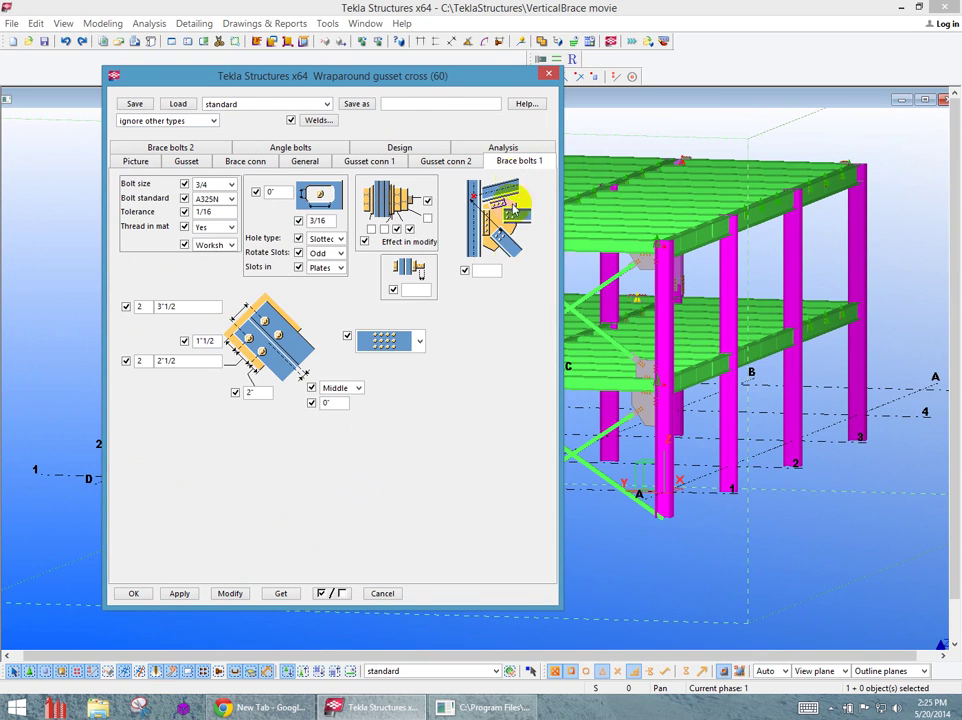
left_click(398, 148)
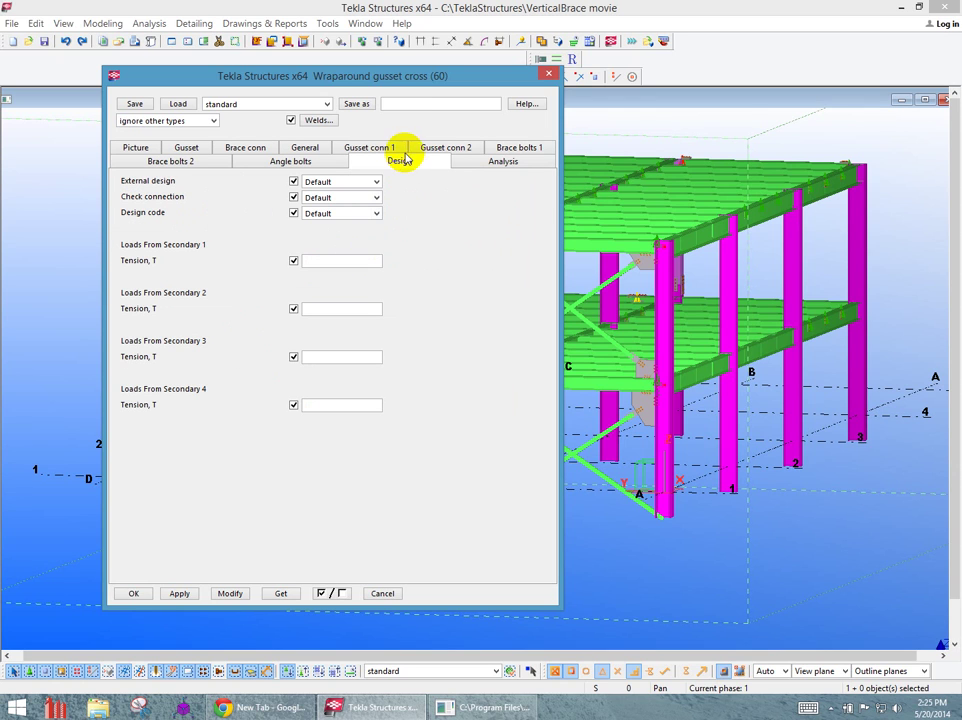
left_click(322, 264)
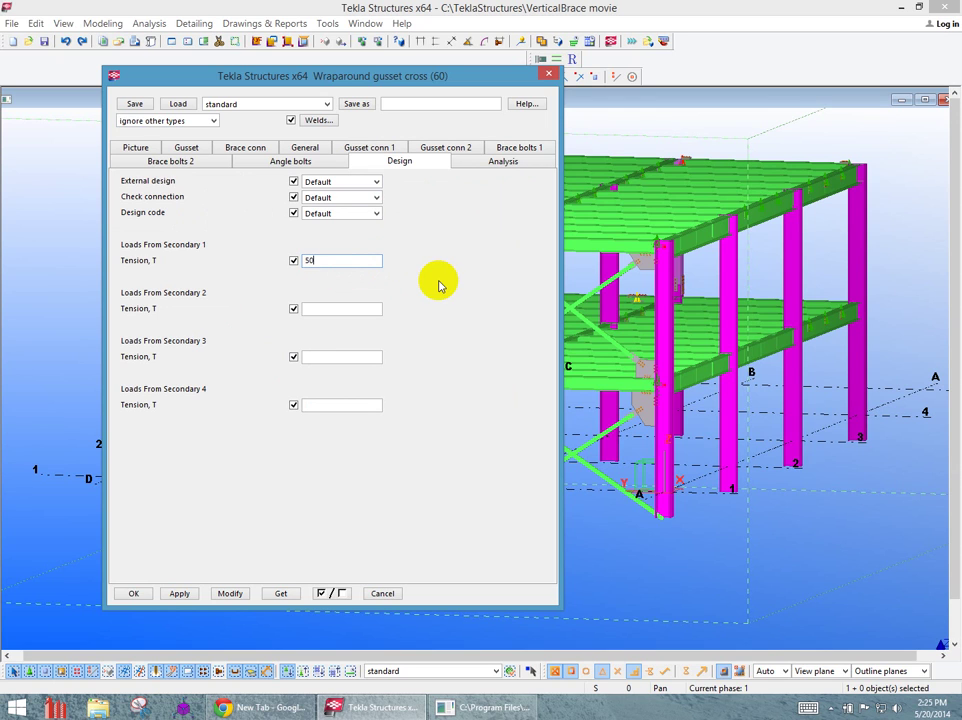
left_click(231, 594)
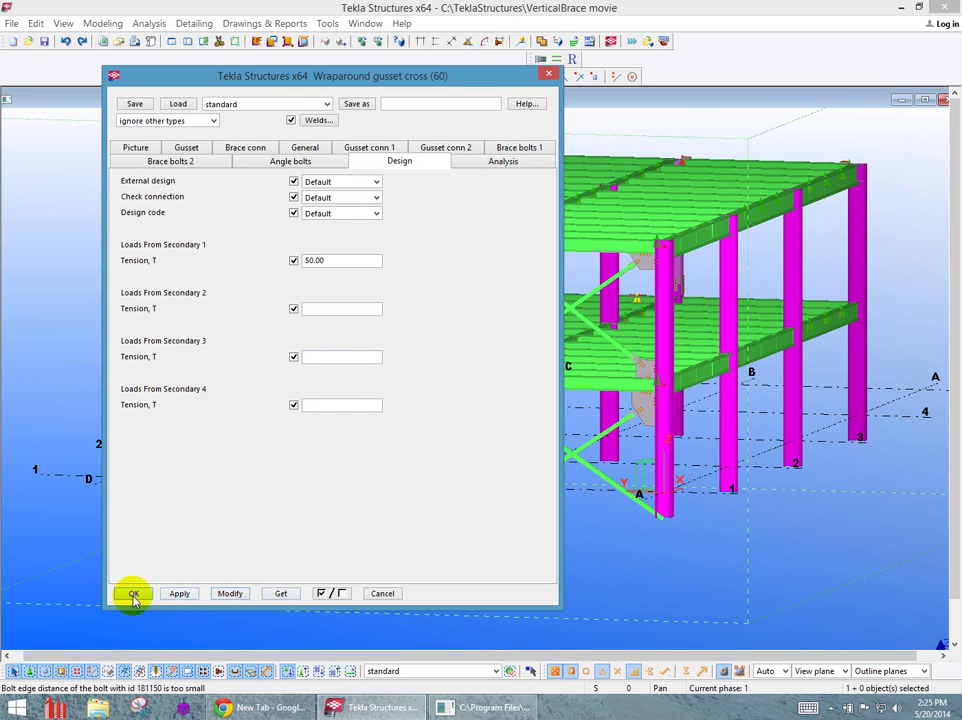
left_click(133, 595)
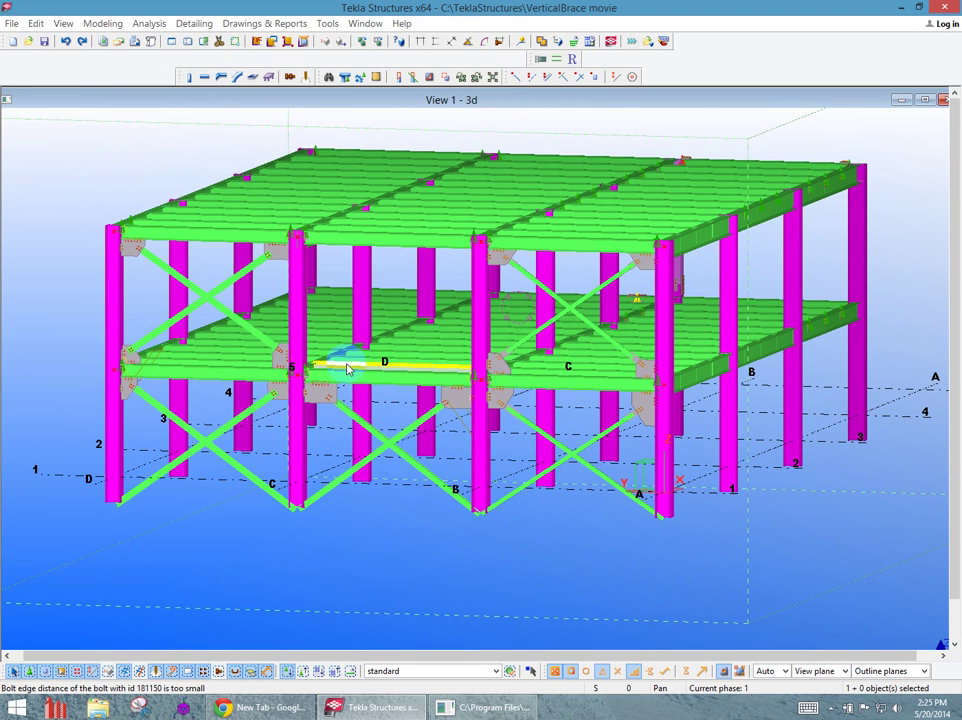
Apply a 40.00 Secondary 1 tension load to the gusset connection beside gridline 5.
scroll(258, 365, "up", 3)
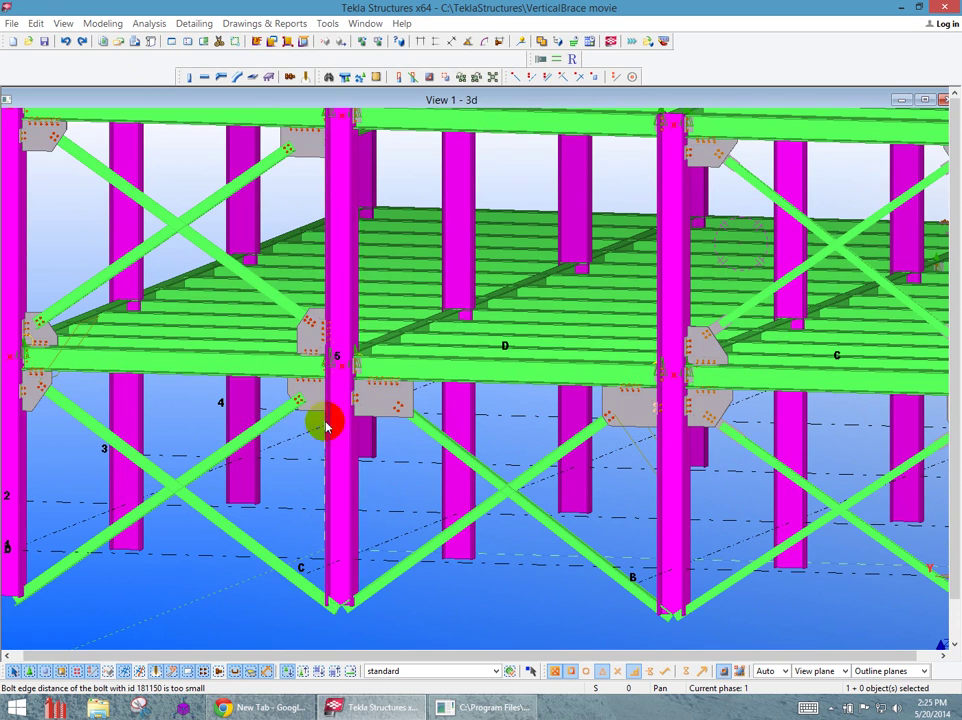
double_click(310, 343)
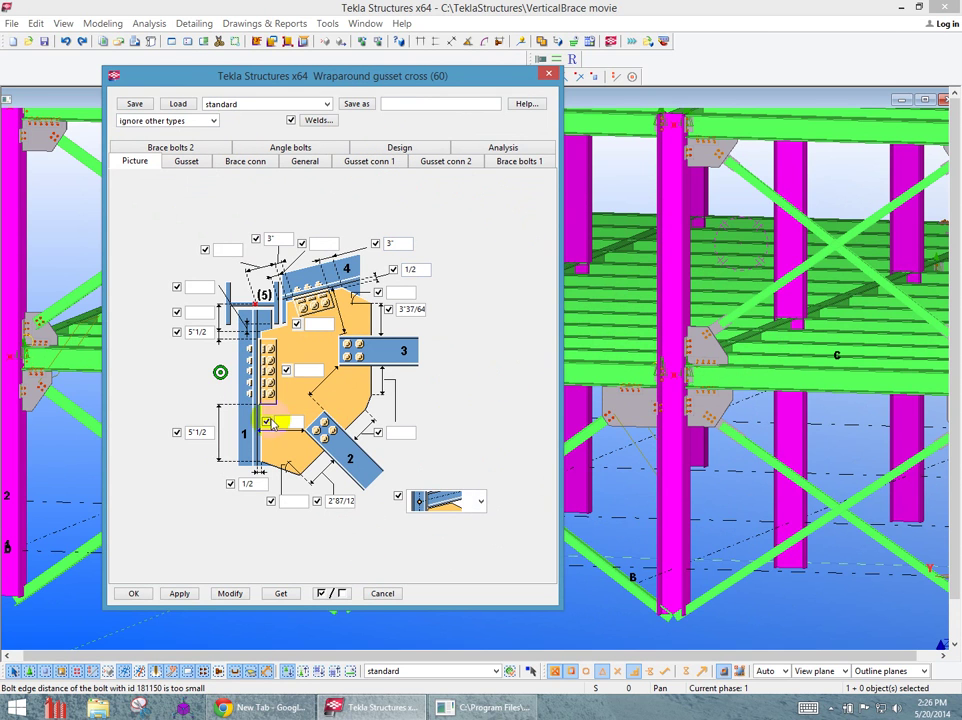
left_click_drag(336, 87, 615, 90)
left_click(612, 161)
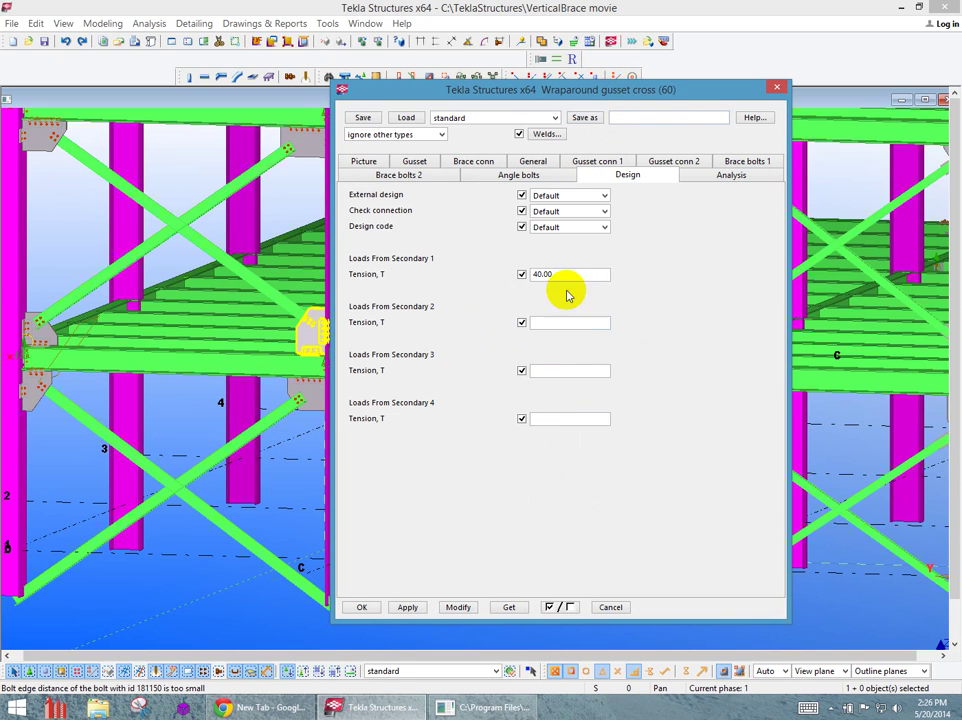
double_click(543, 273)
left_click(406, 606)
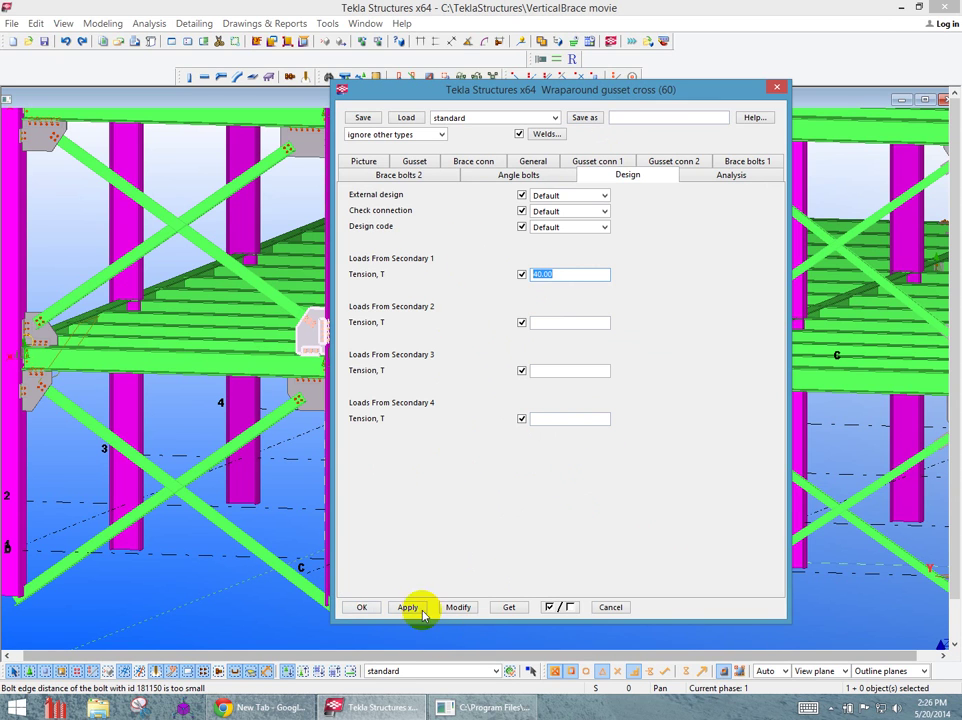
left_click(362, 607)
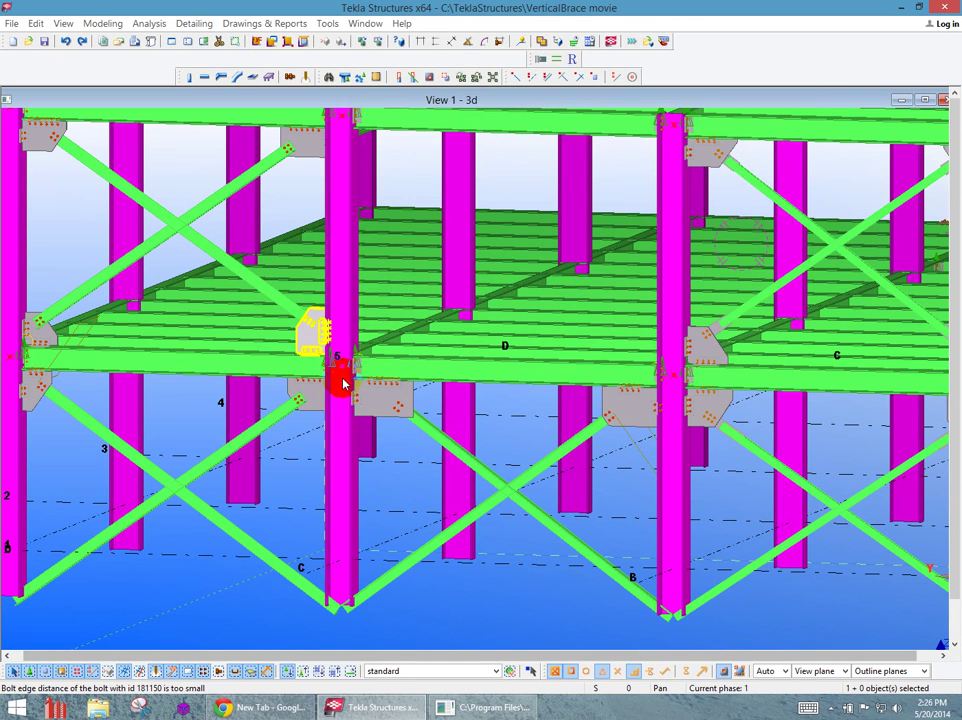
scroll(316, 421, "down", 4)
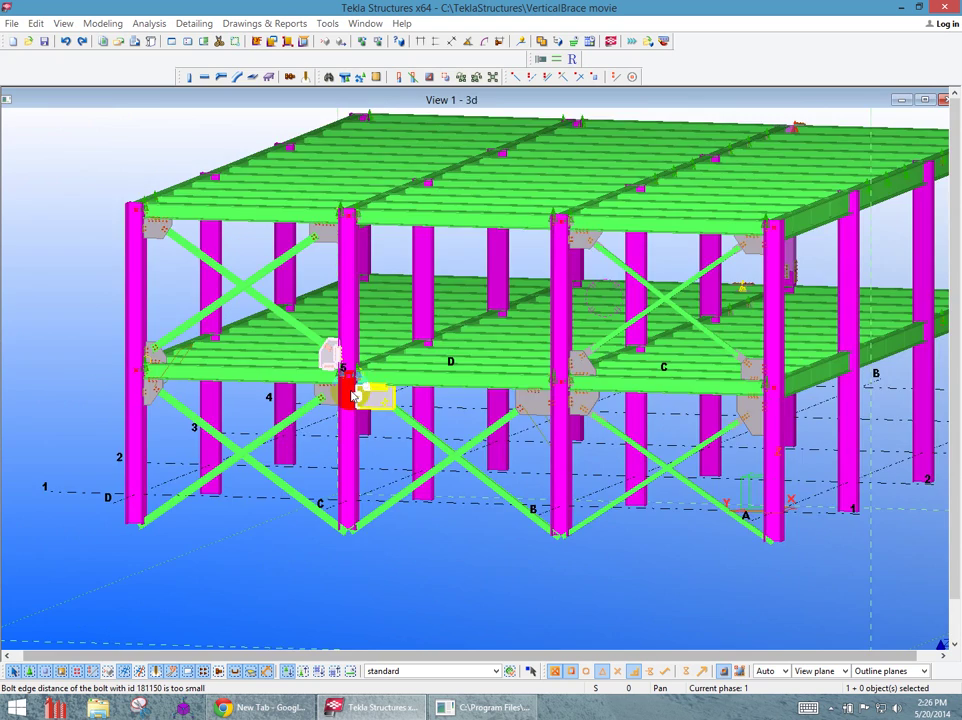
scroll(362, 368, "up", 5)
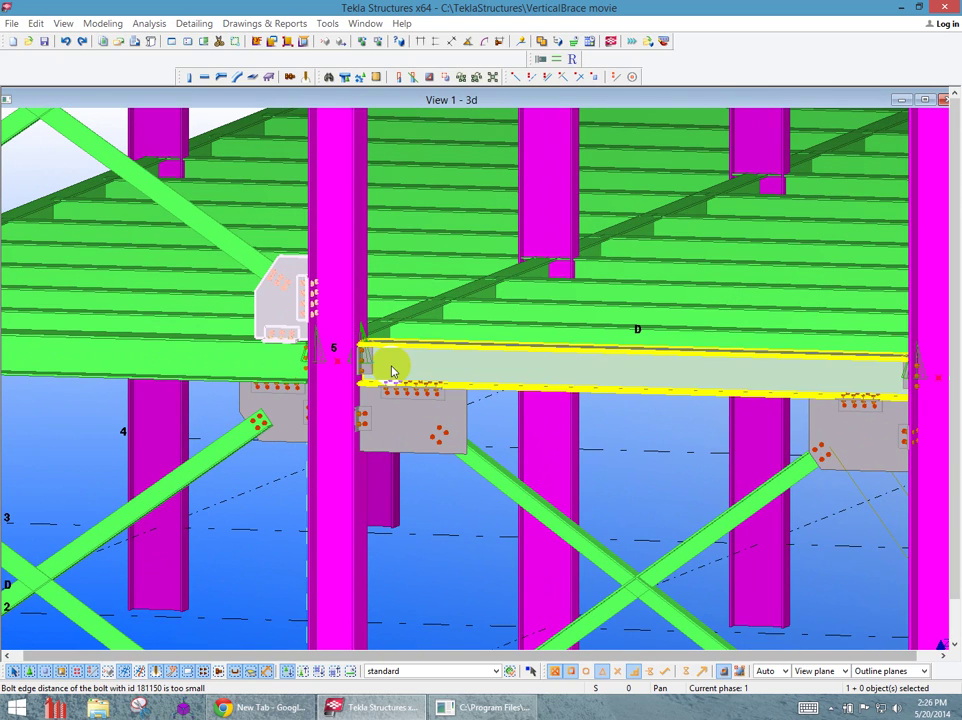
left_click(343, 372)
scroll(343, 372, "up", 4)
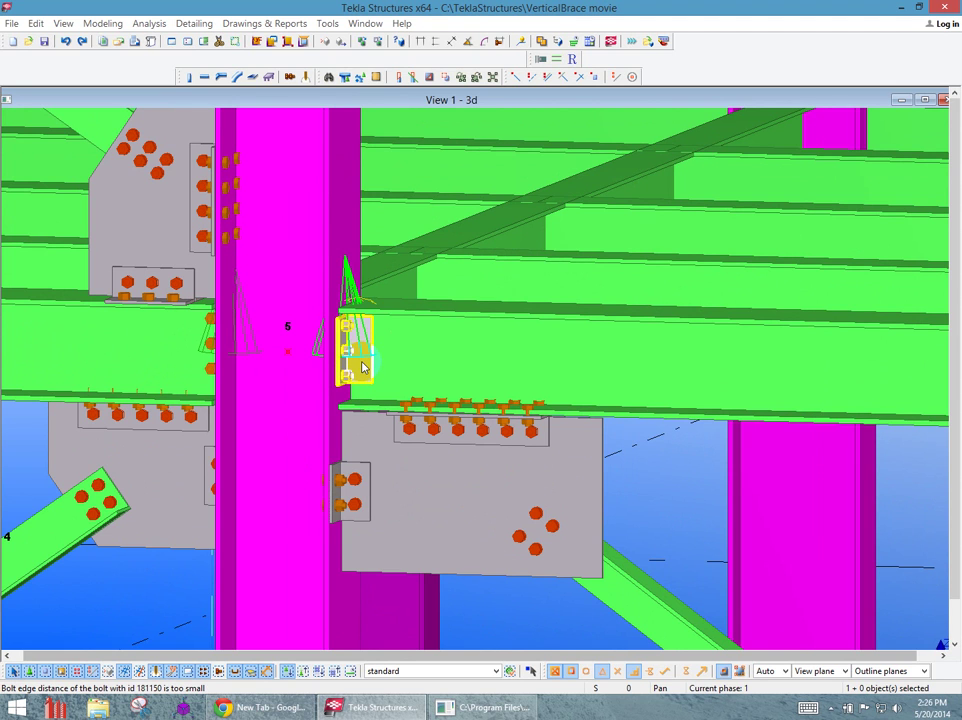
double_click(363, 367)
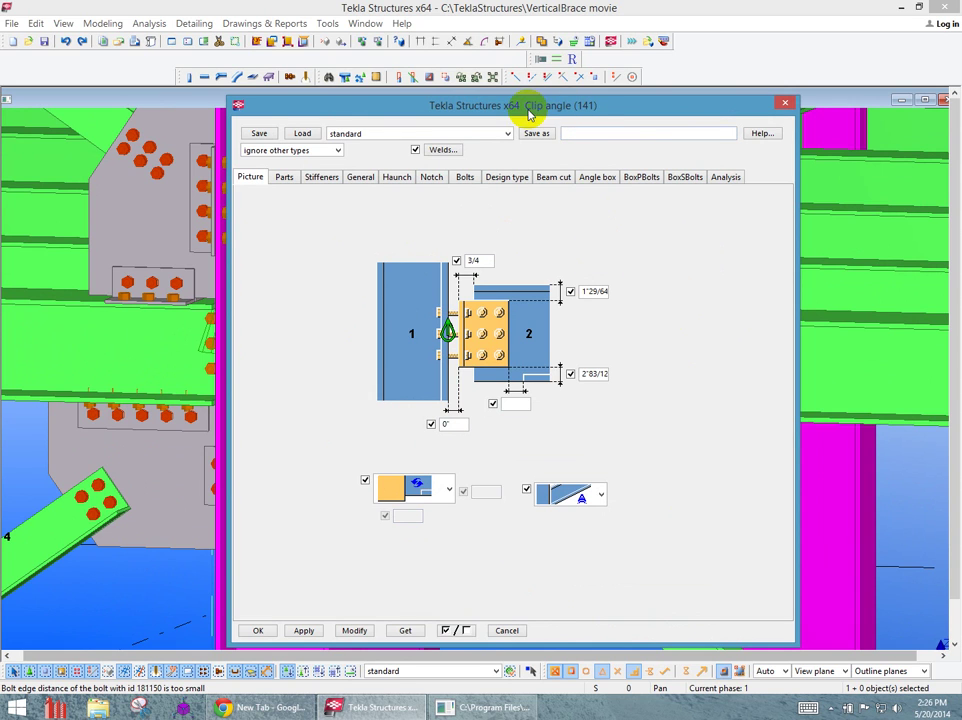
left_click_drag(606, 110, 567, 107)
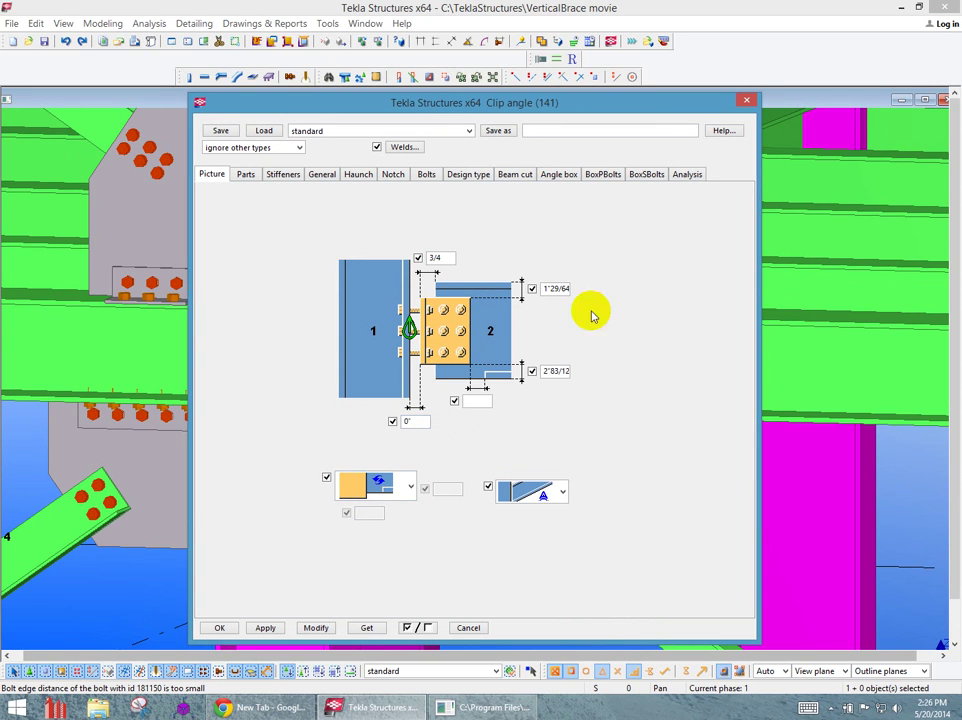
left_click(460, 176)
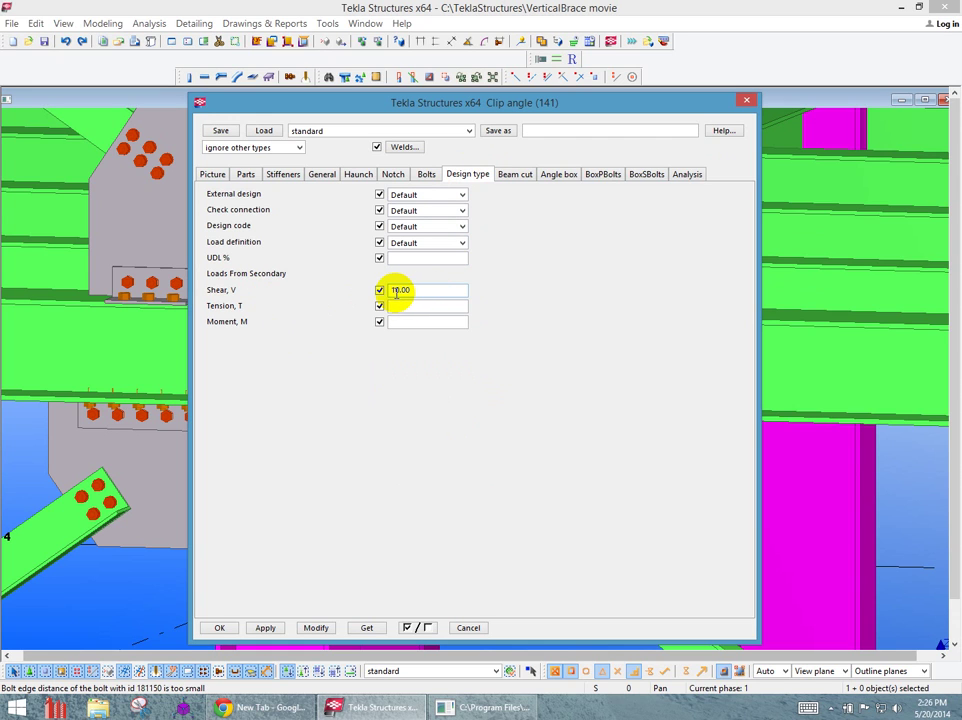
left_click(222, 628)
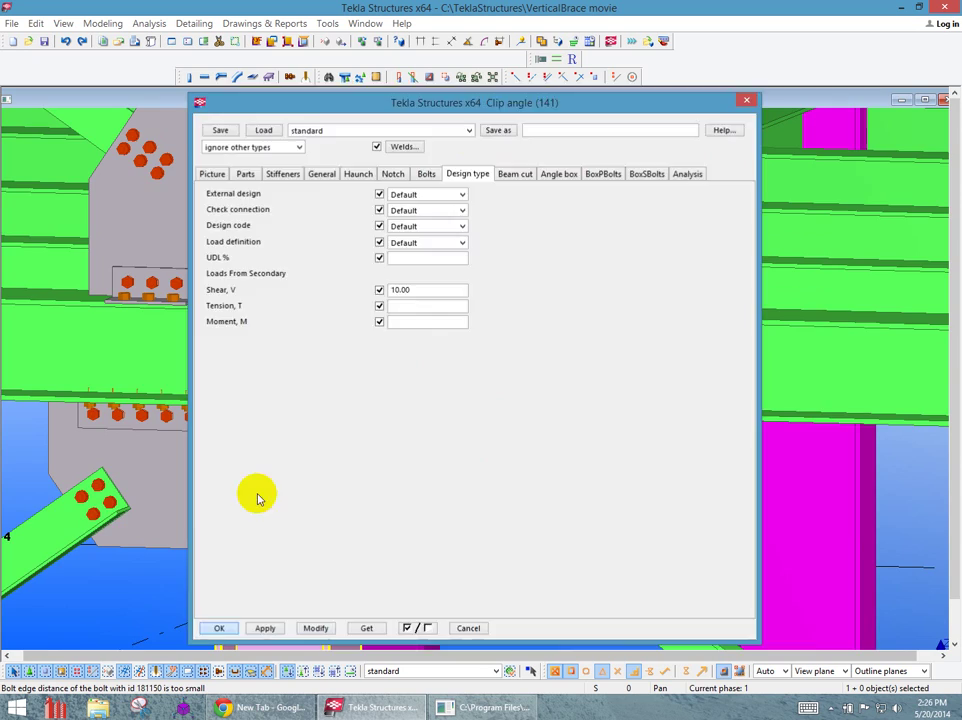
scroll(300, 410, "down", 5)
Assign the Hollow brace wraparound gusset (59) to RISA as a Vertical Brace Diagonal Sub Connection.
scroll(303, 385, "down", 2)
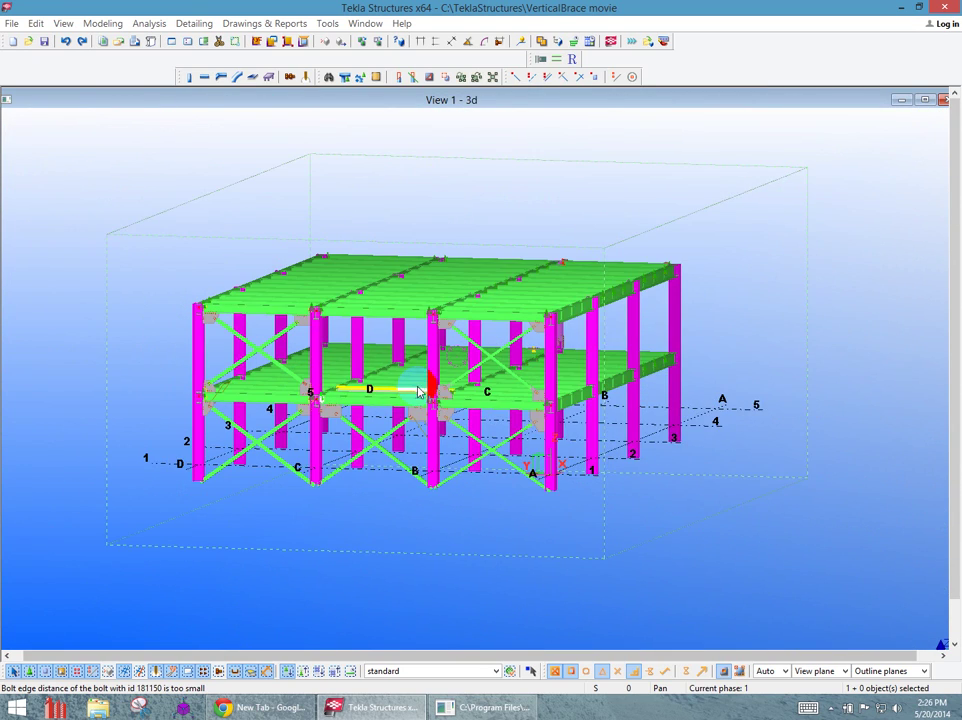
scroll(430, 322, "up", 1)
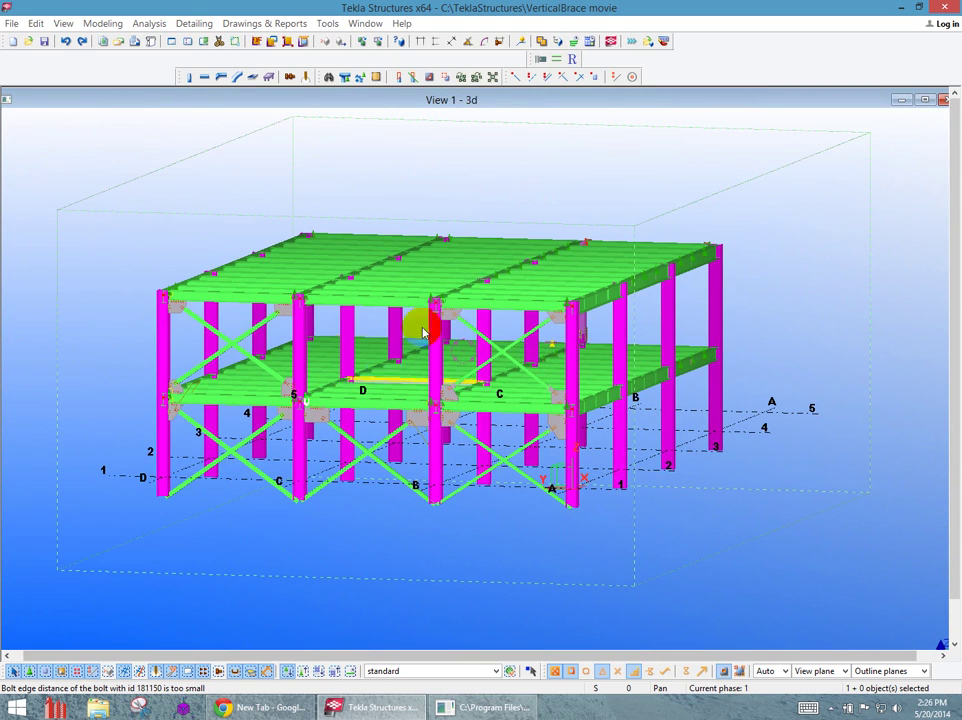
left_click(540, 60)
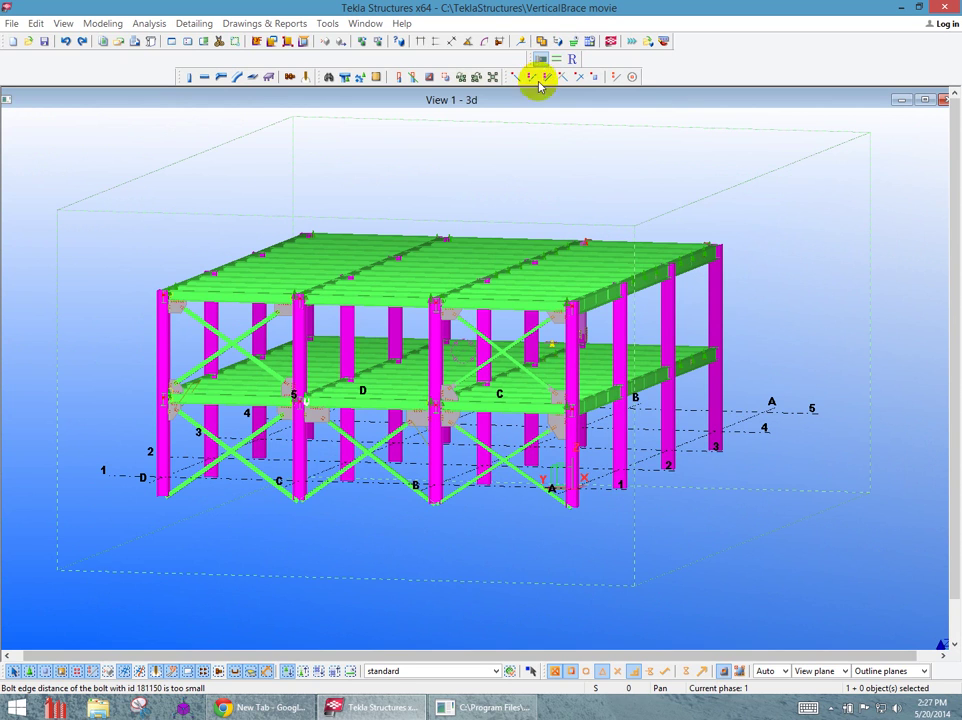
left_click(453, 420)
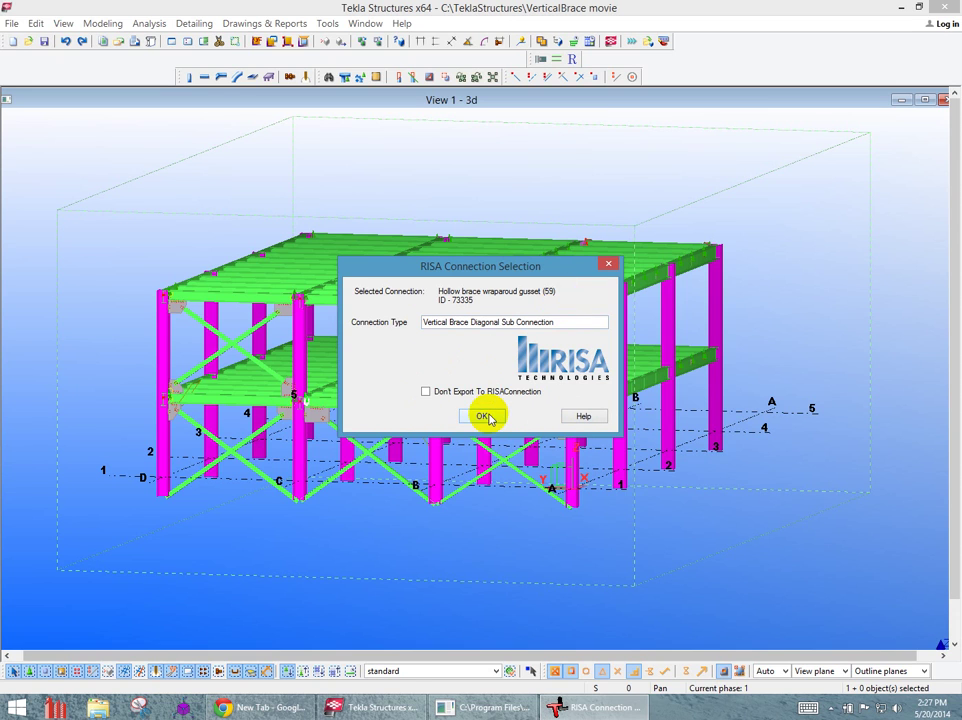
left_click(486, 417)
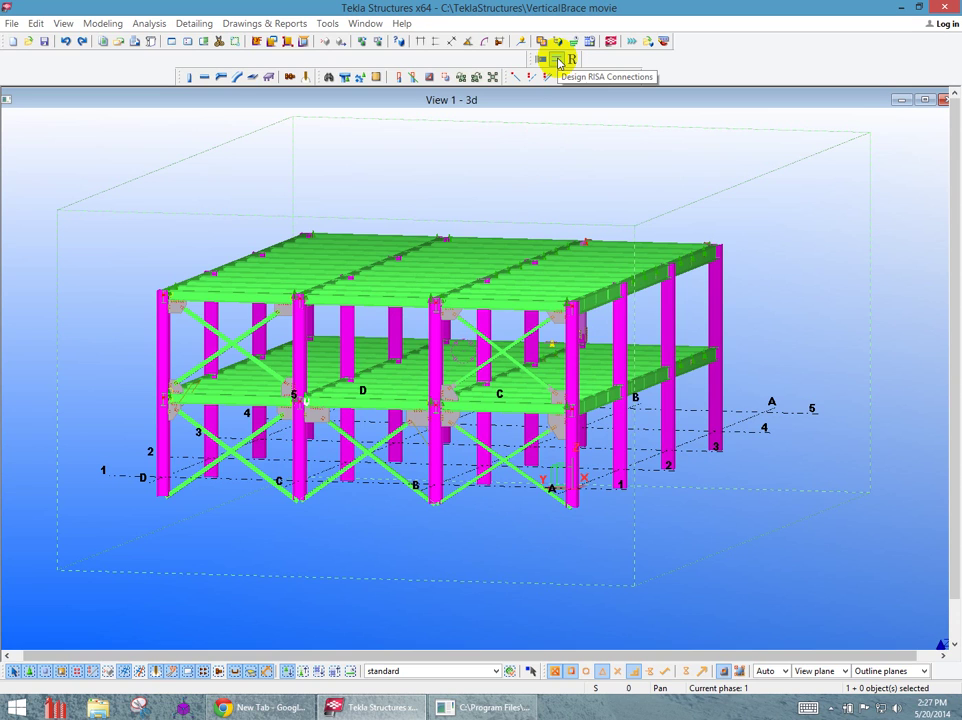
Export the assigned connections and open VerticalBrace movie.rcn in RISAConnection.
left_click(558, 61)
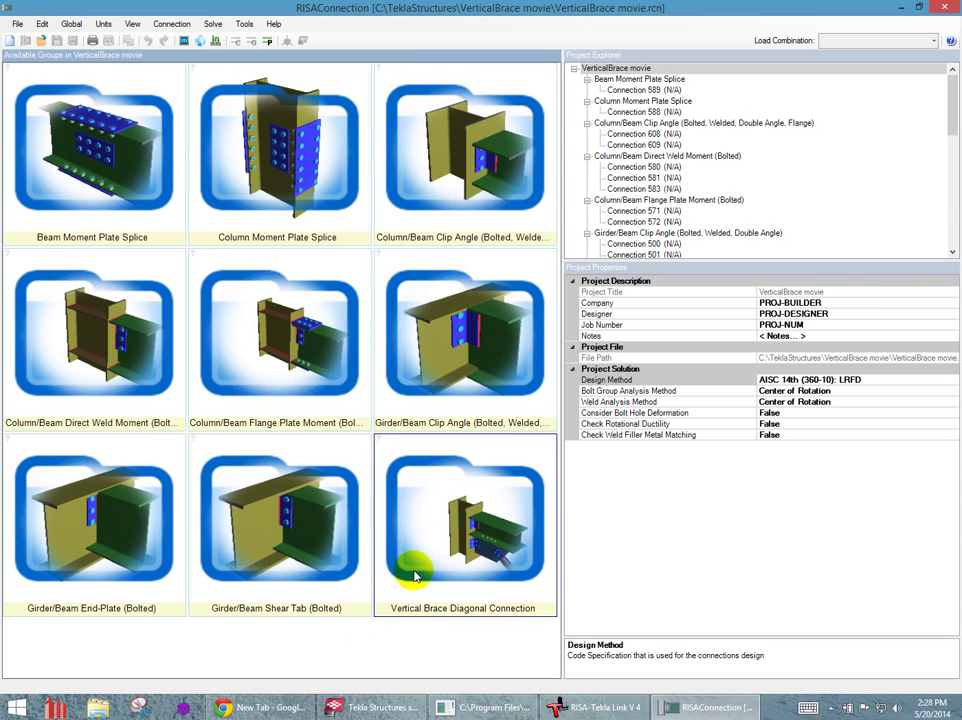
Open the Vertical Brace Diagonal Connection group and solve connections 600–611 so all pass.
double_click(415, 575)
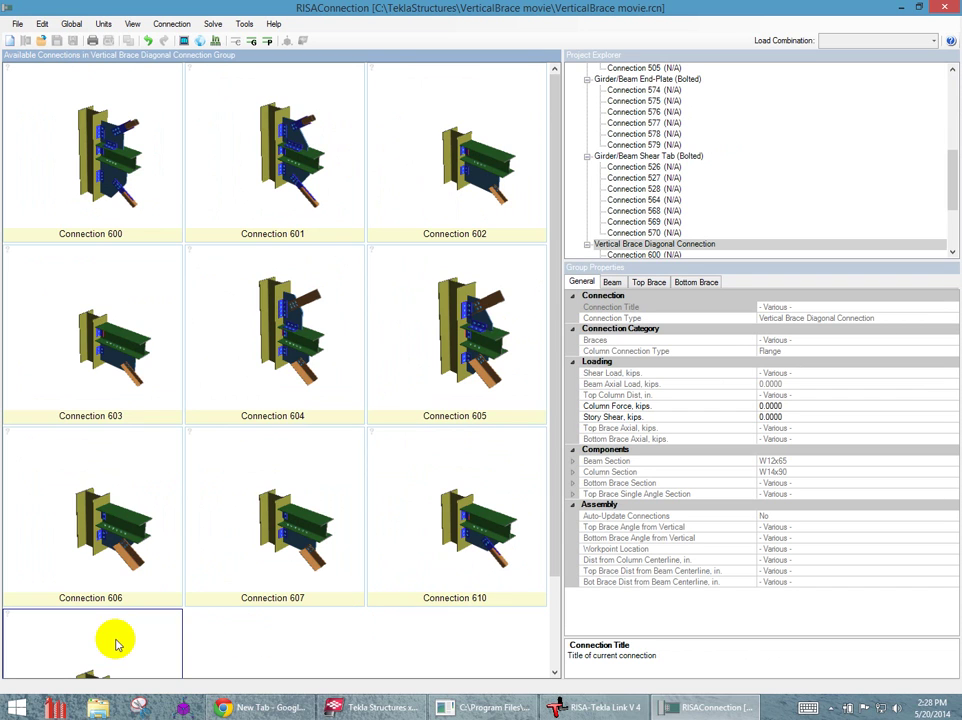
left_click(255, 43)
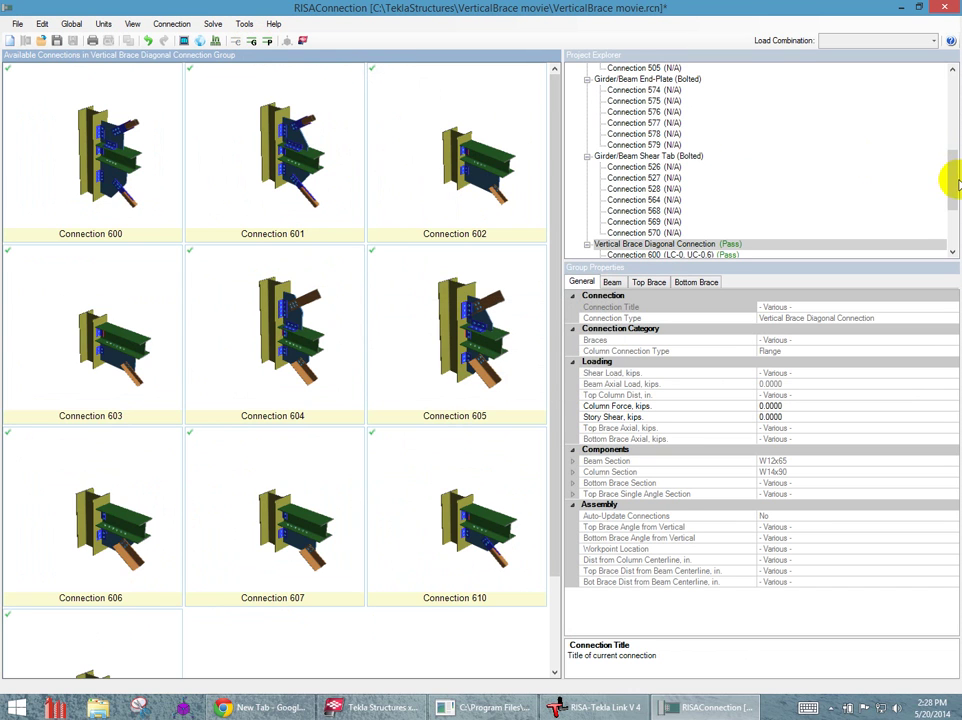
left_click_drag(953, 180, 951, 215)
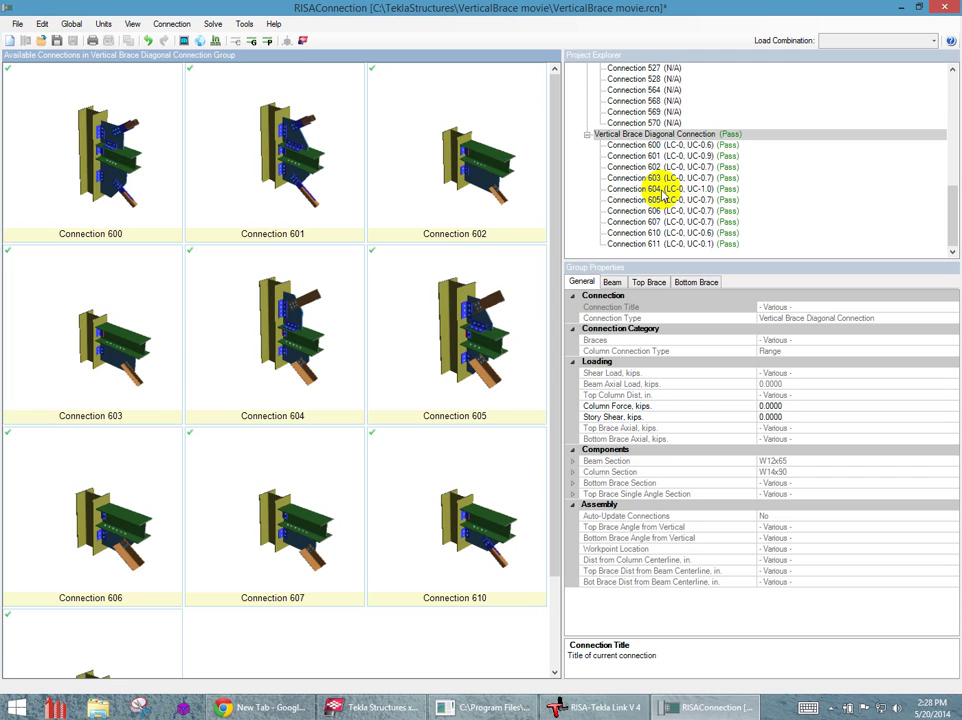
Open Connection 604 in its own view and rotate its 3D model.
left_click(322, 322)
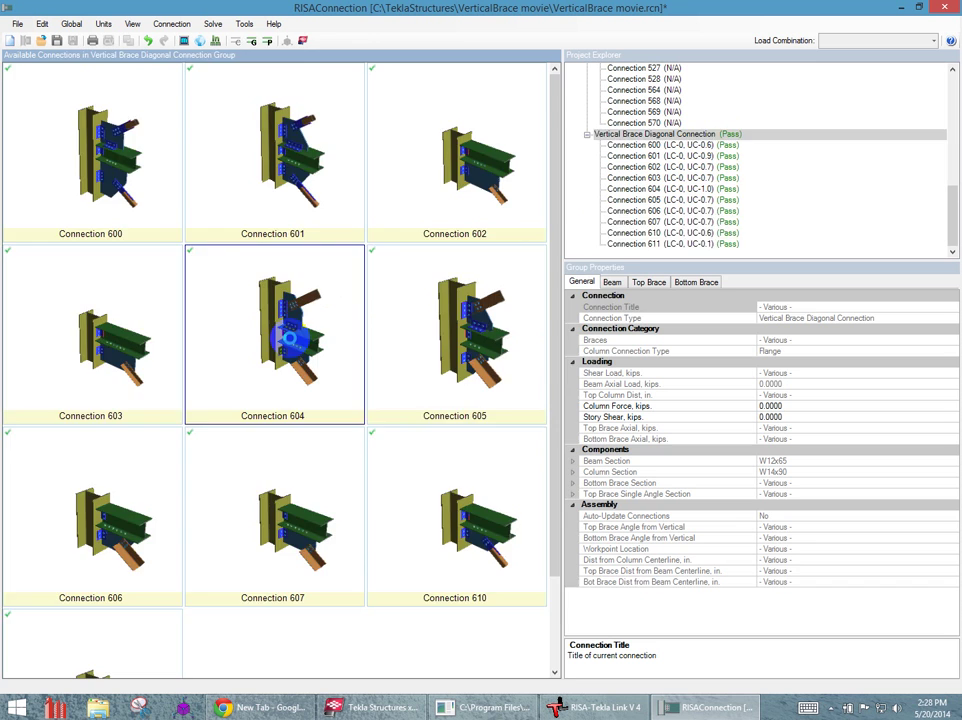
double_click(290, 340)
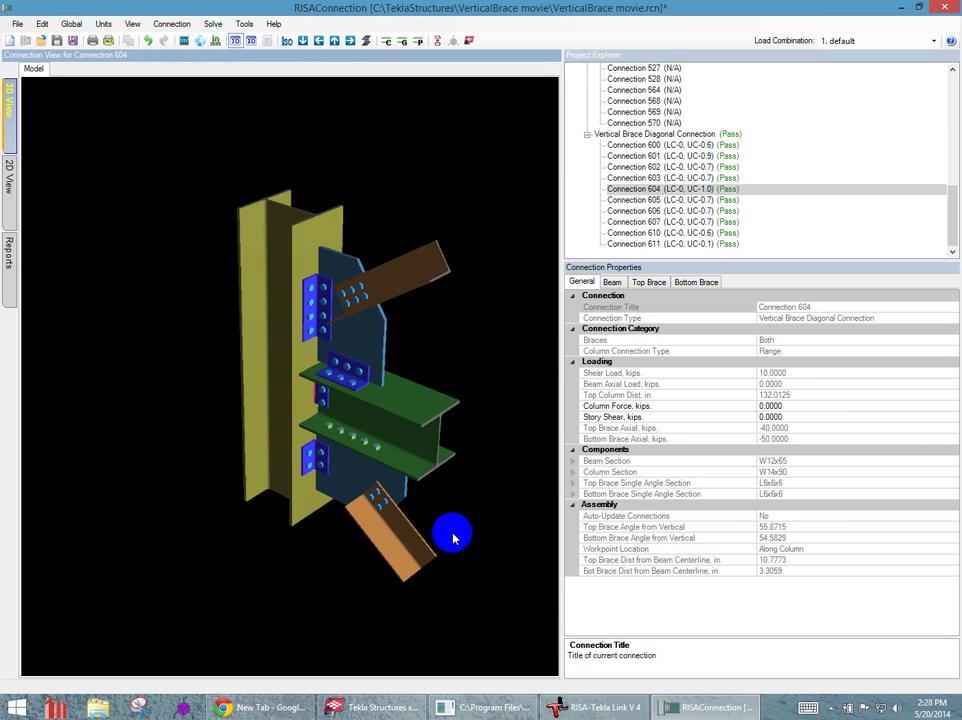
left_click_drag(451, 593, 490, 550)
Switch Connection 604 to the 2D drawing and inspect the 5.31, 17.62 and 24.00 dimensions.
left_click(10, 177)
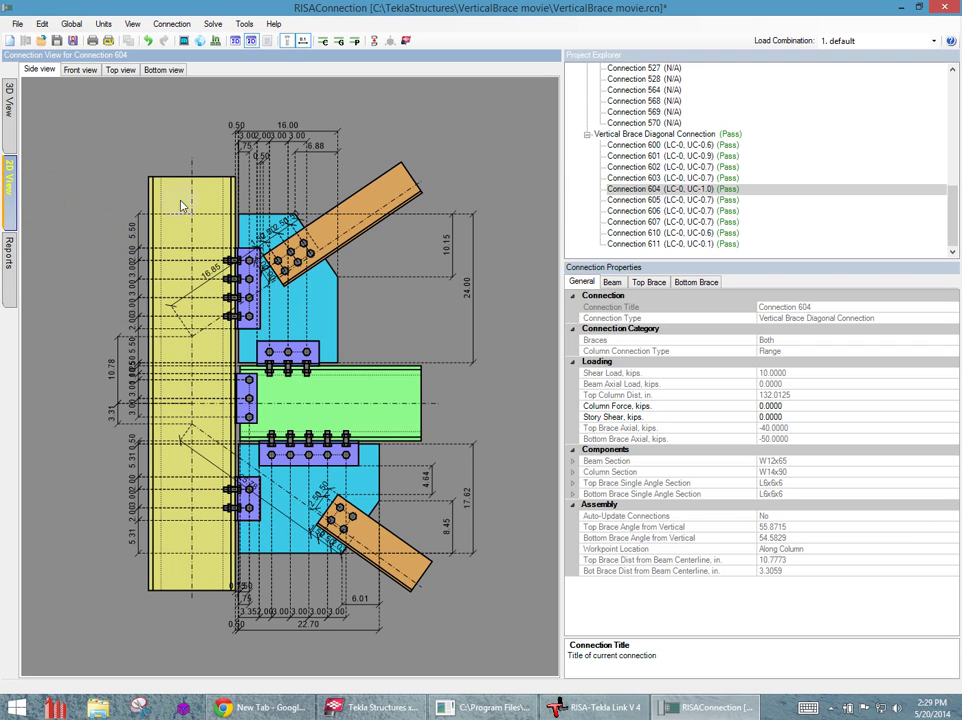
left_click(365, 222)
left_click(131, 460)
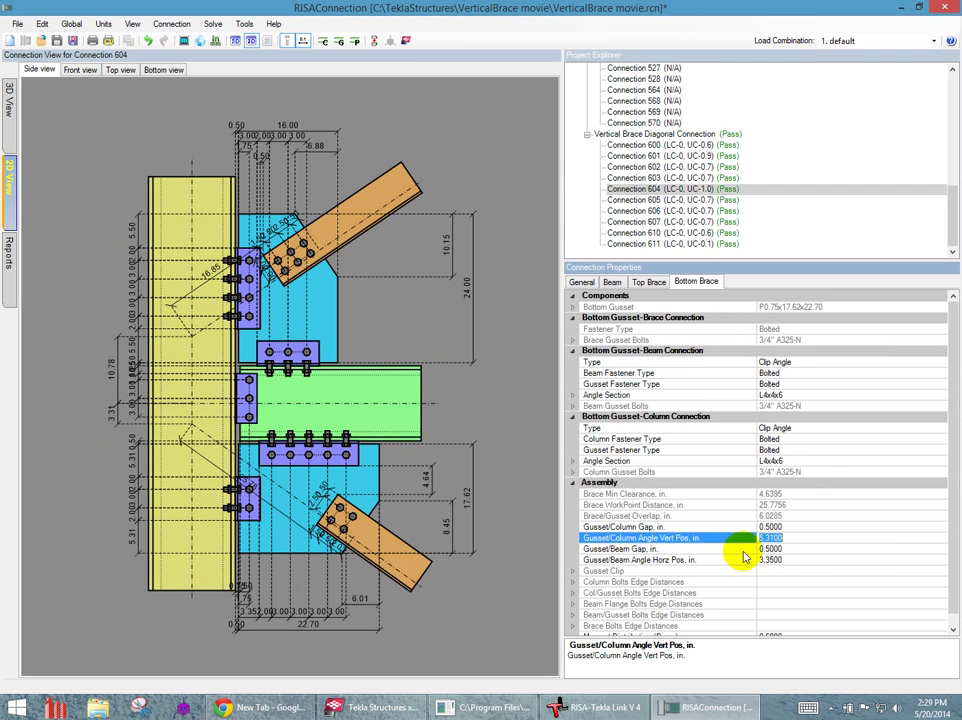
left_click(468, 497)
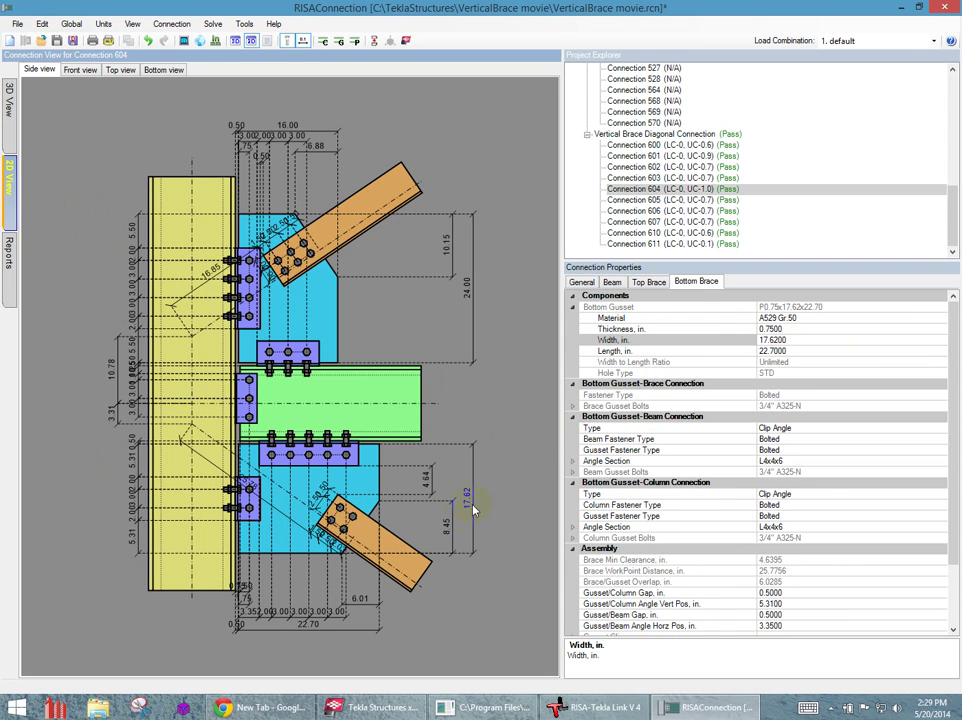
left_click(467, 292)
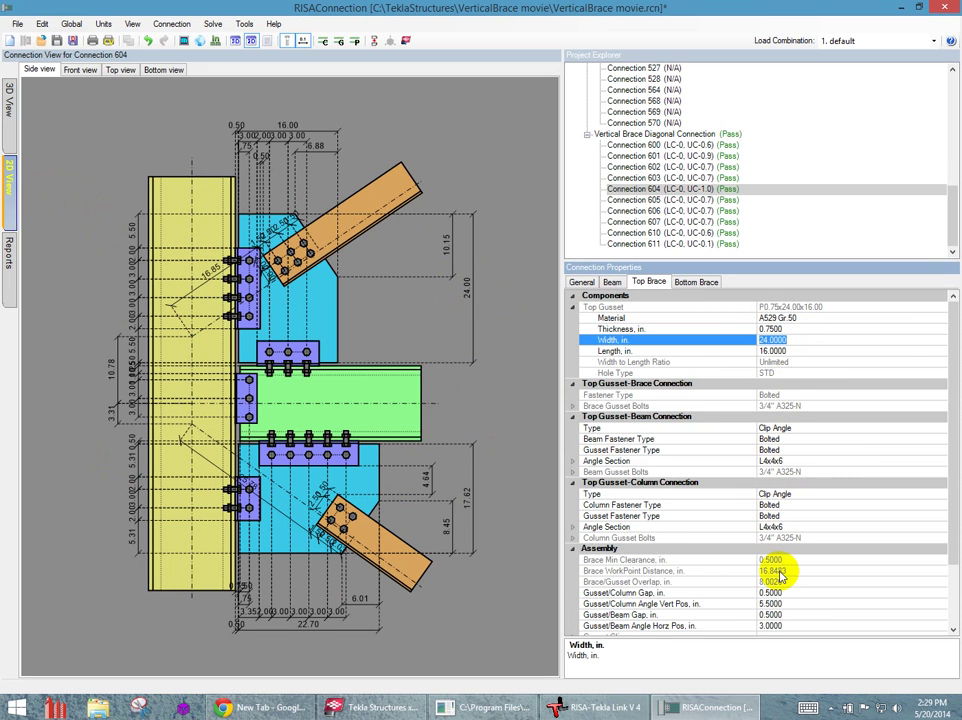
Cycle through the front, top and bottom views, ending on the side elevation.
left_click(60, 70)
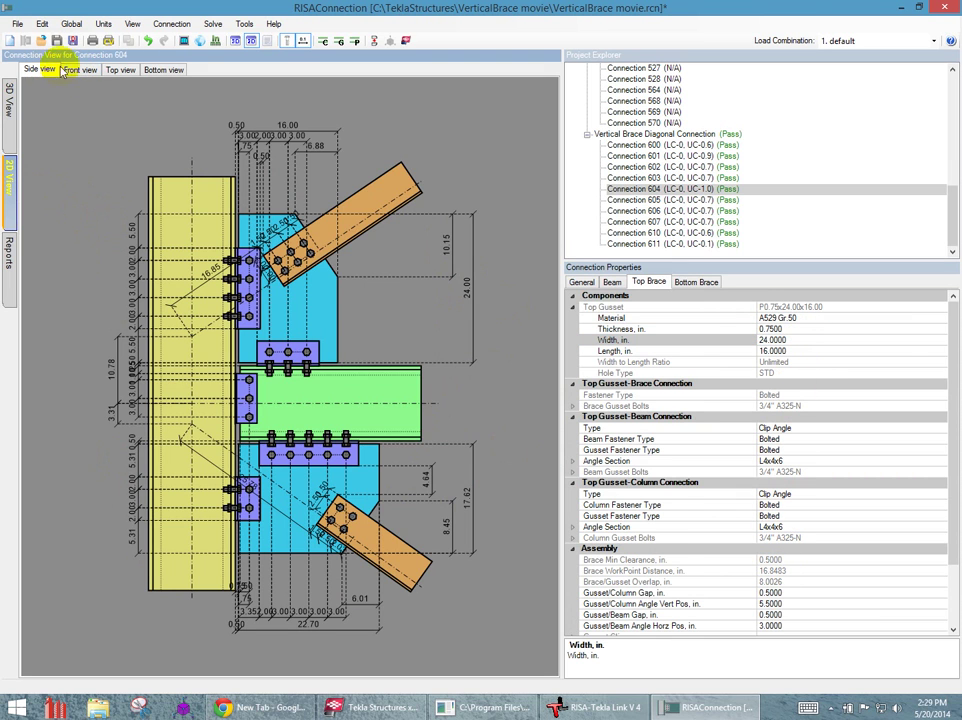
left_click(78, 70)
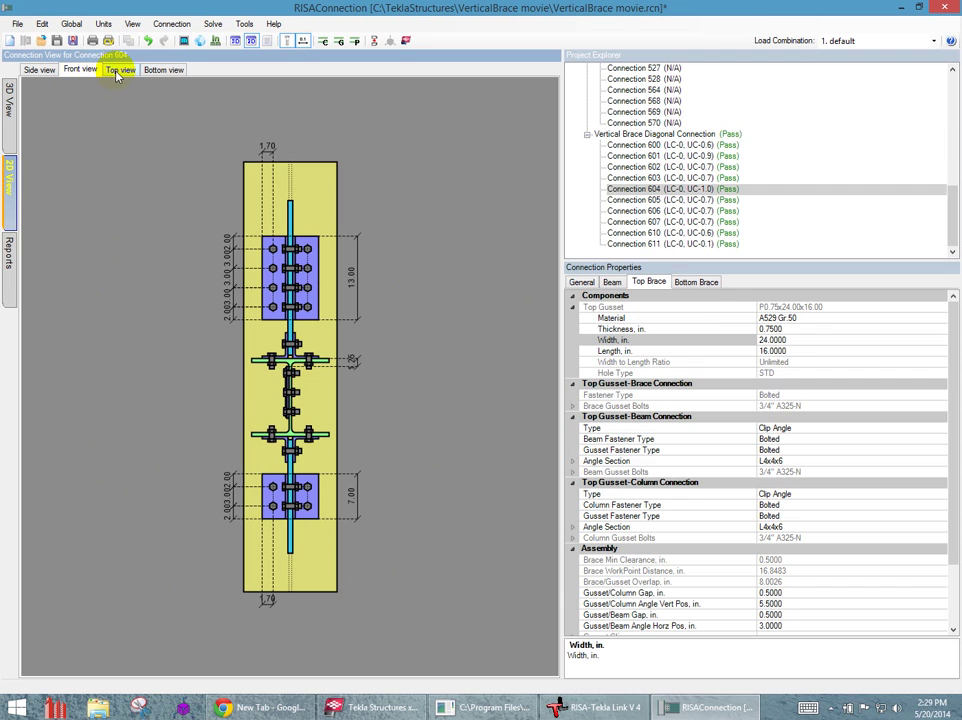
left_click(118, 72)
left_click(165, 72)
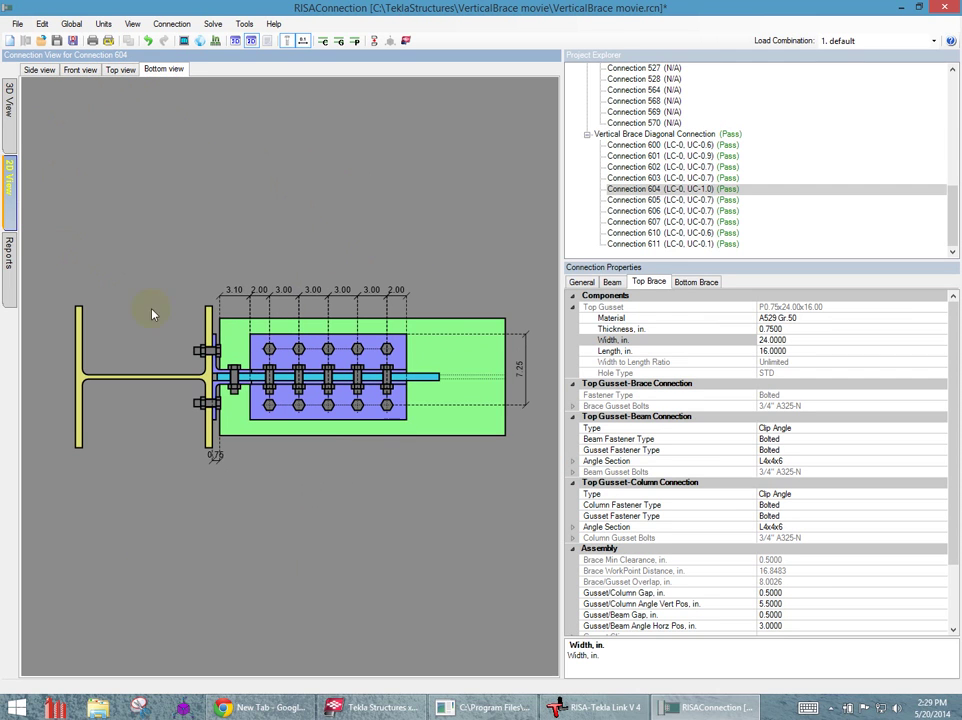
left_click(40, 70)
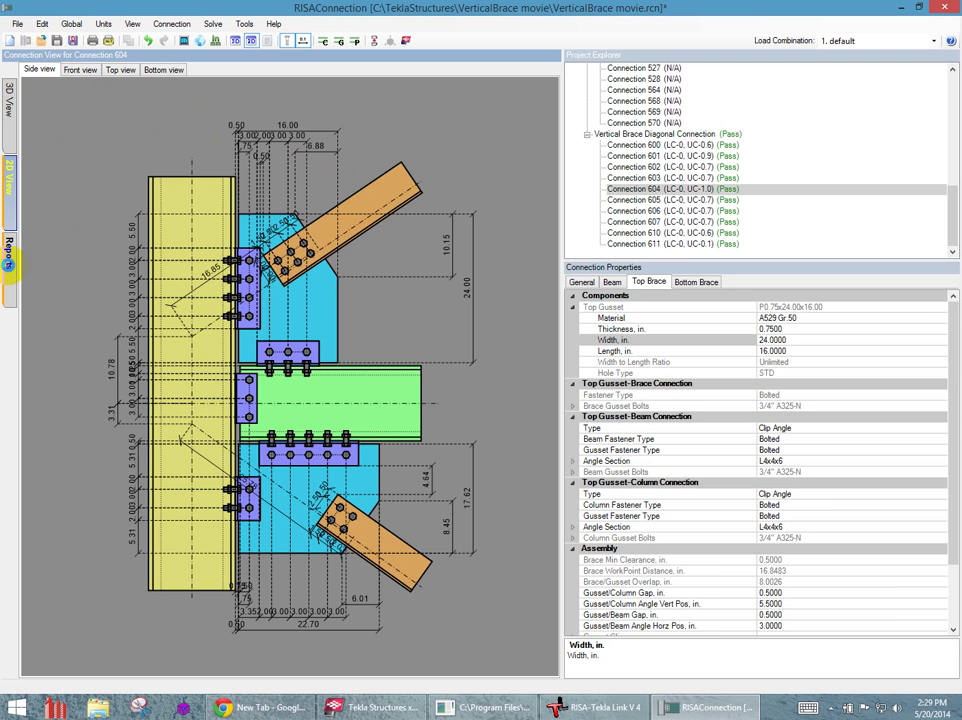
Open Connection 604's summary report and widen the report pane.
left_click(10, 262)
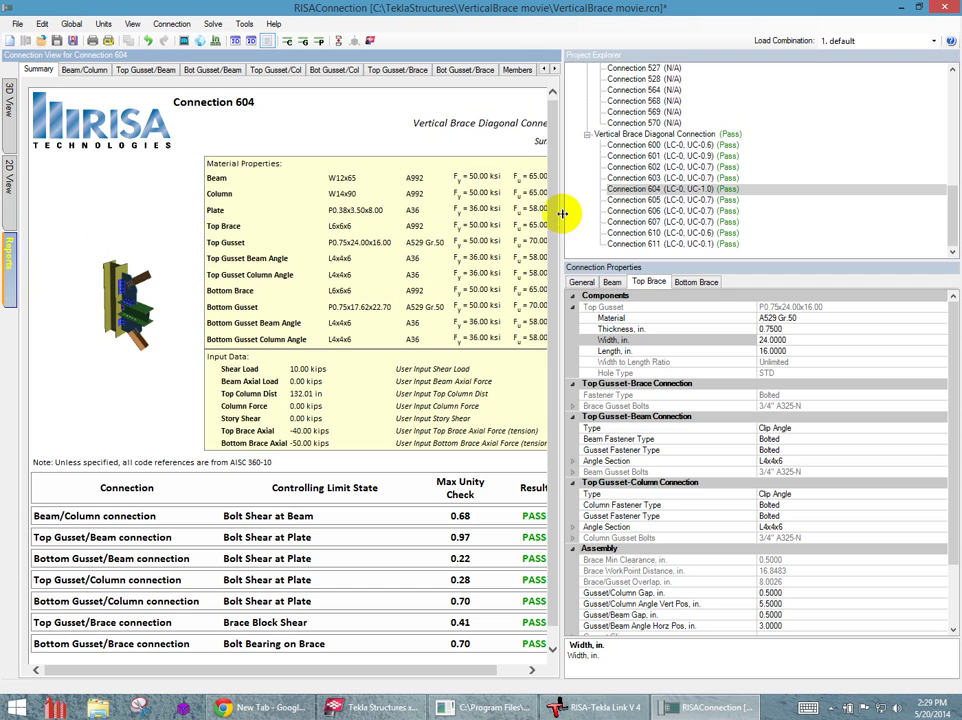
left_click_drag(563, 213, 655, 226)
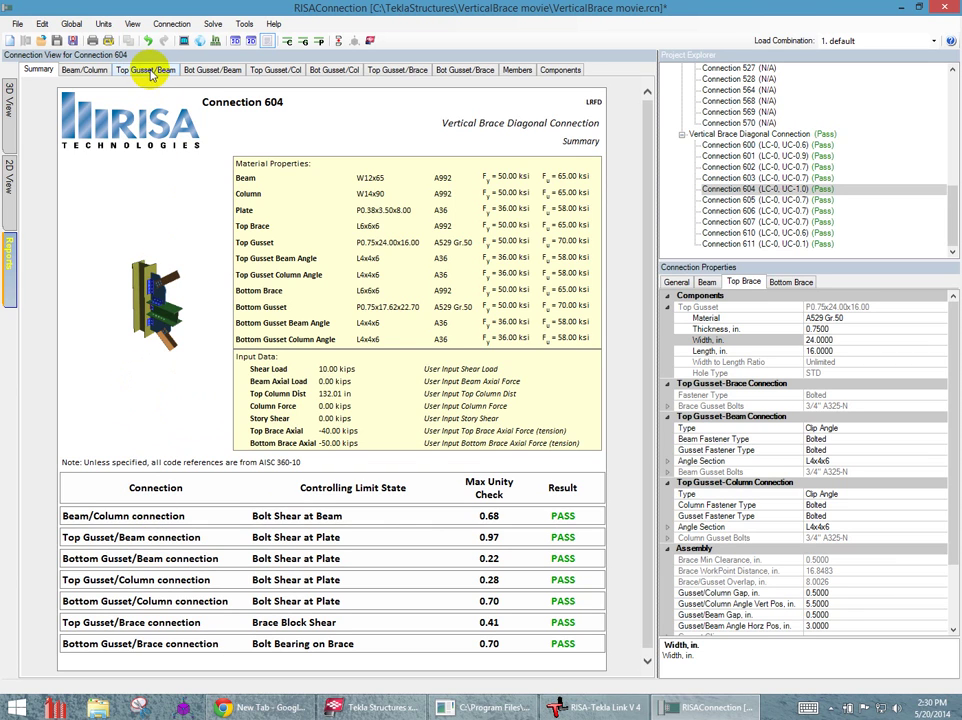
Expand Bolt Shear at Plate in the Top Gusset/Beam report: 22.95 vs 23.71 kips, ratio 0.97.
left_click(148, 70)
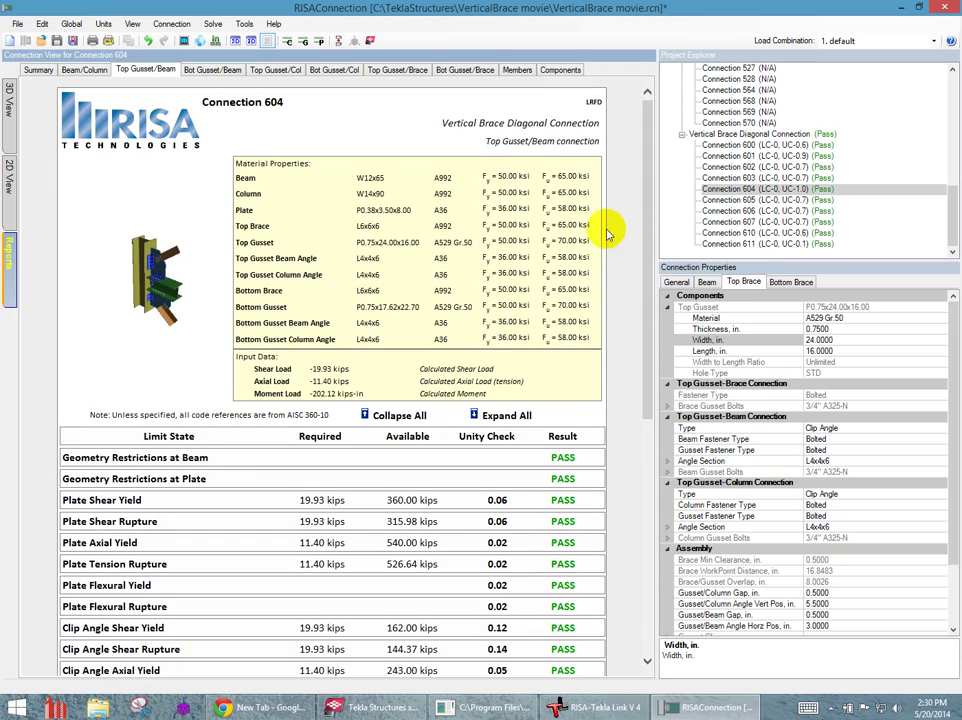
left_click_drag(651, 217, 658, 435)
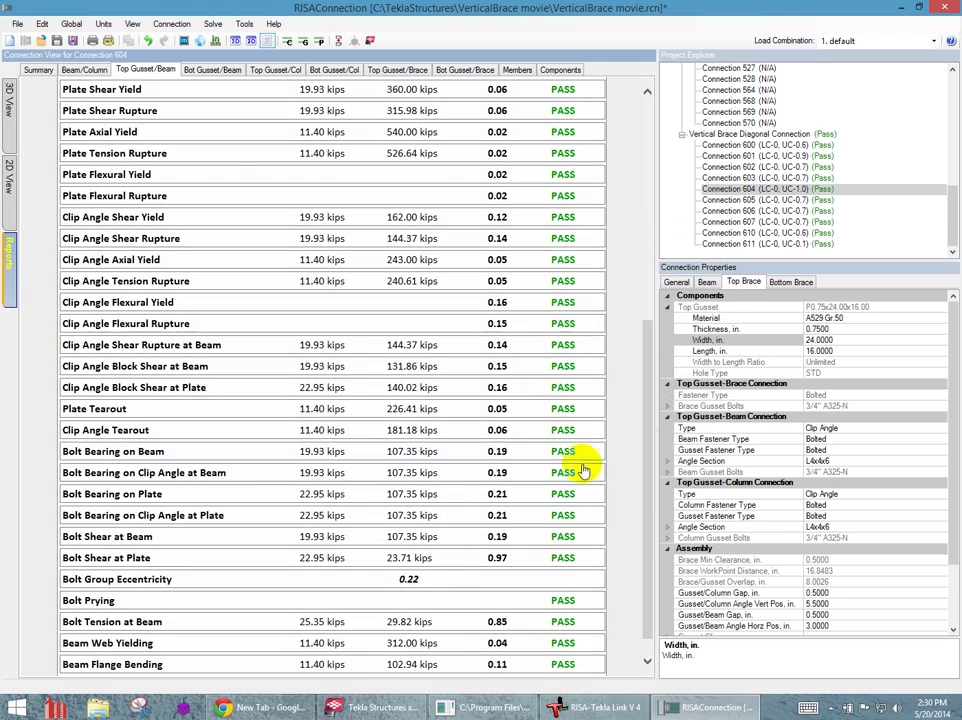
left_click(493, 560)
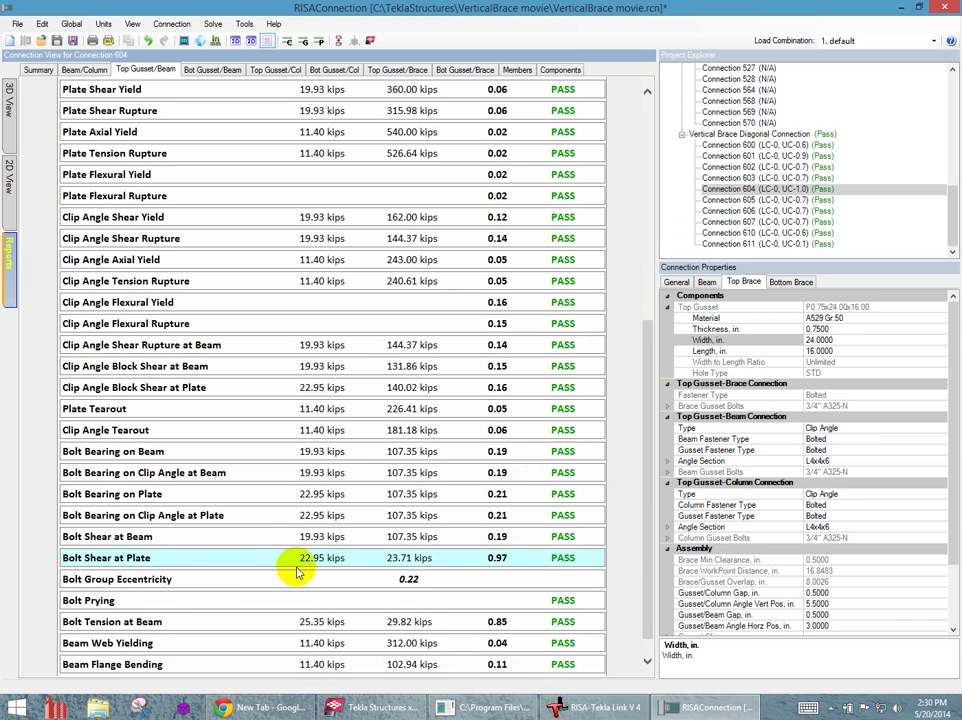
left_click(202, 563)
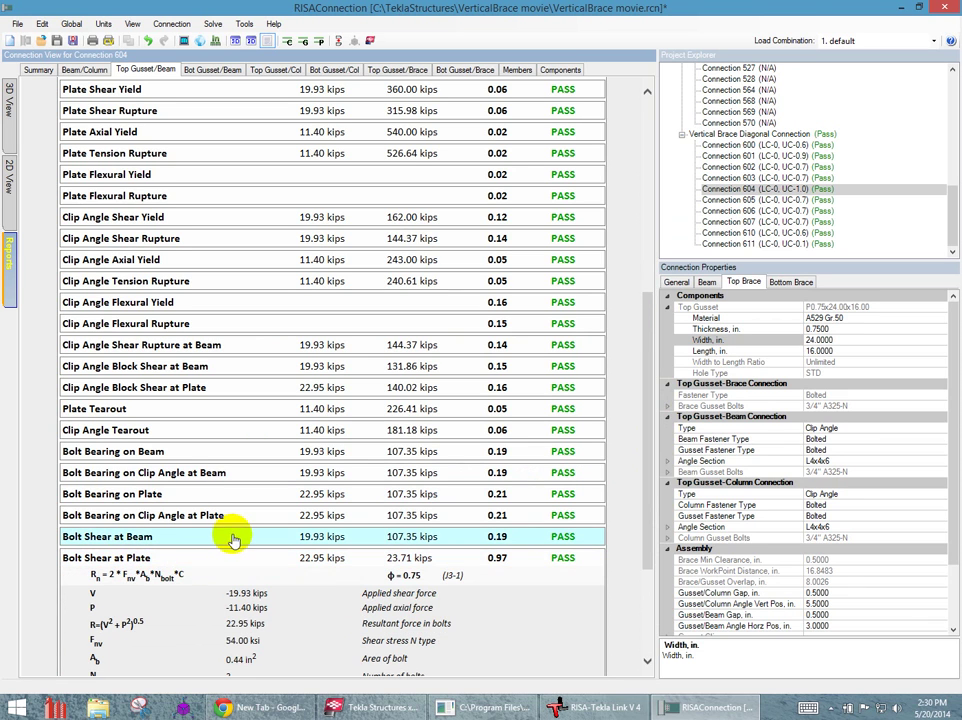
scroll(230, 560, "down", 3)
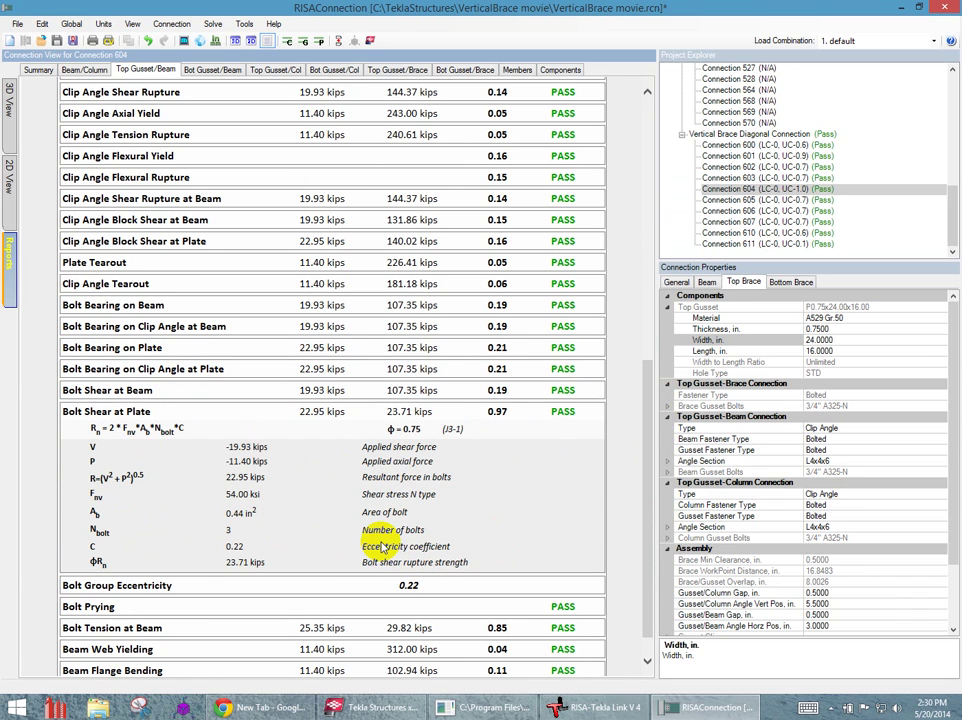
Expand the Clip Angle Shear Rupture and Geometry Restrictions at Beam and Plate calculations for review.
scroll(648, 530, "up", 3)
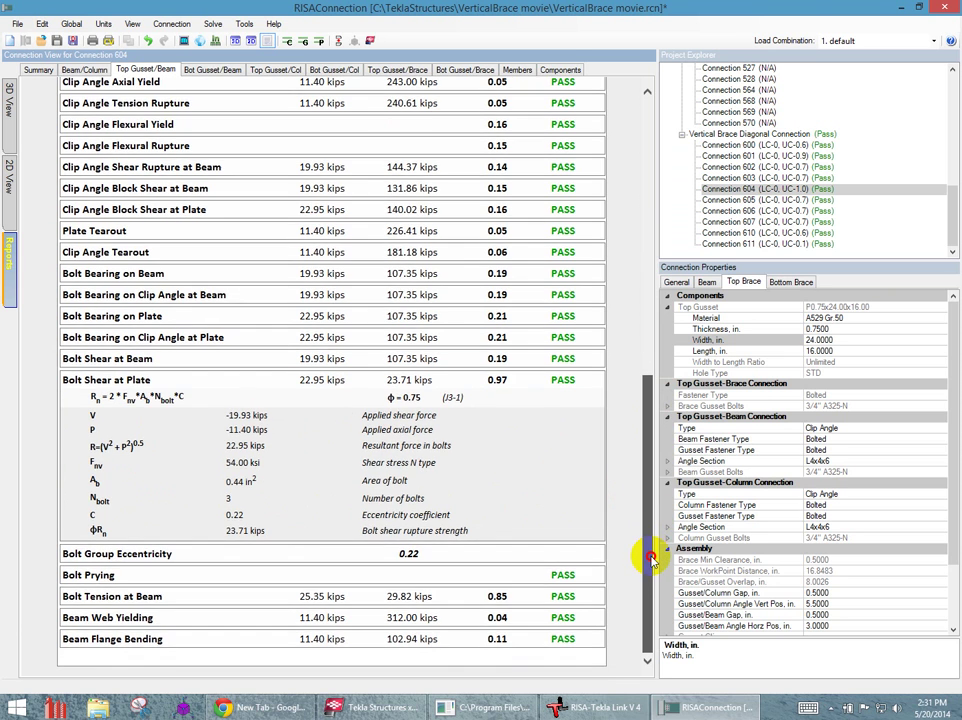
left_click(187, 338)
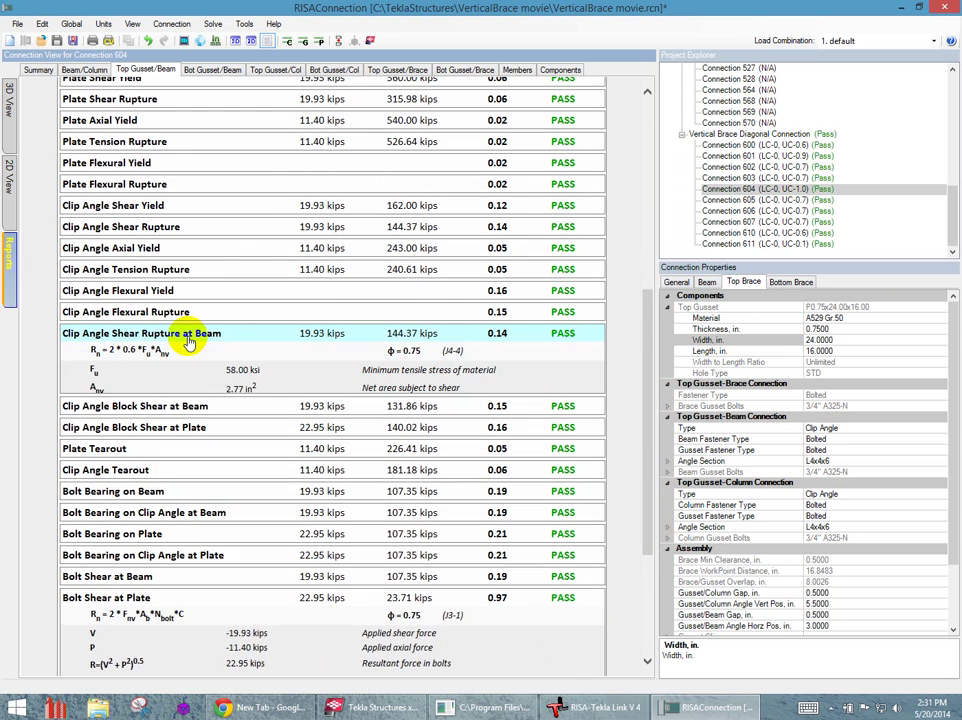
left_click(144, 229)
scroll(145, 228, "up", 6)
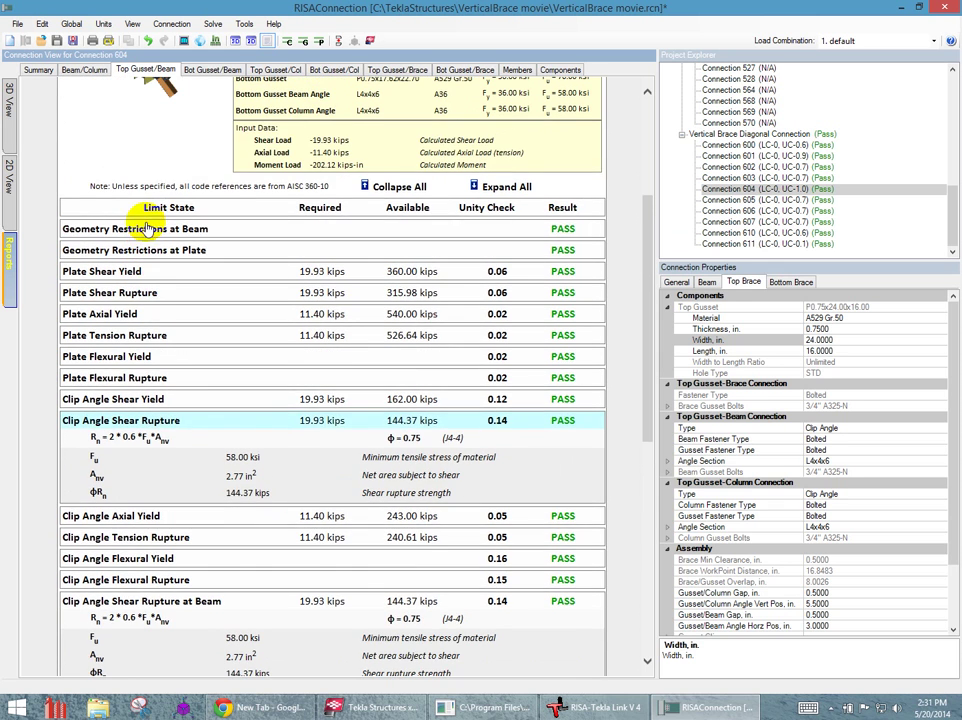
scroll(145, 368, "up", 1)
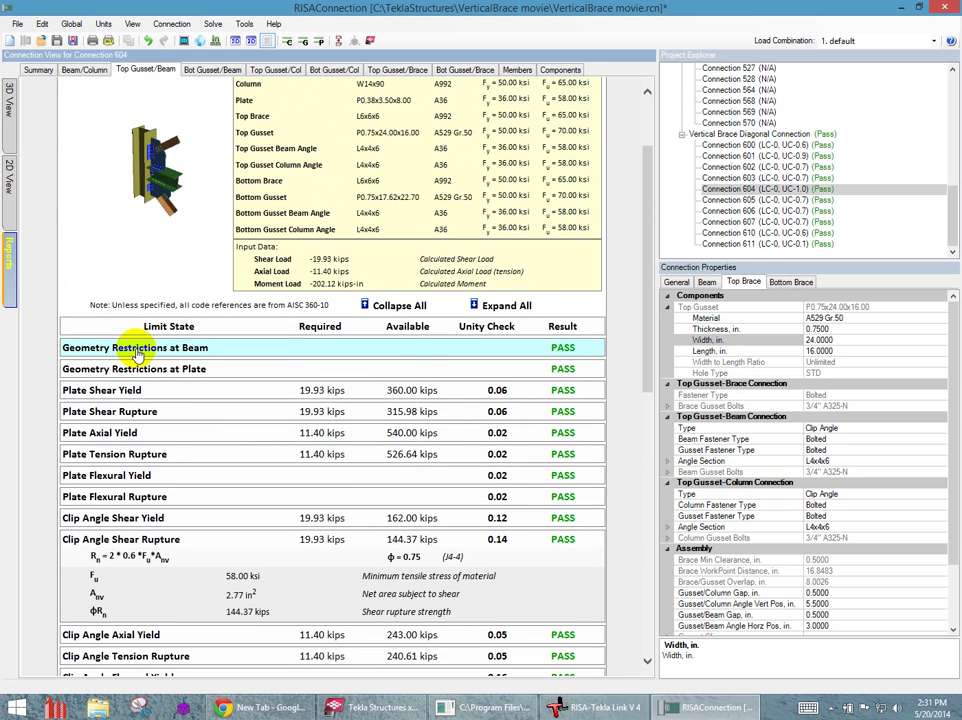
left_click(137, 350)
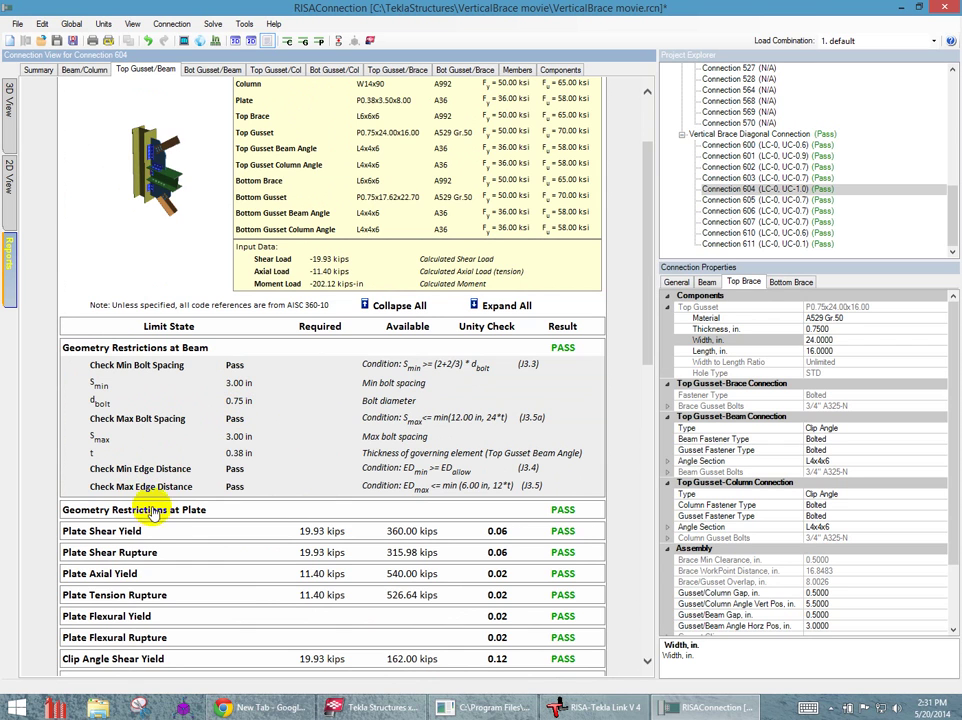
left_click(92, 510)
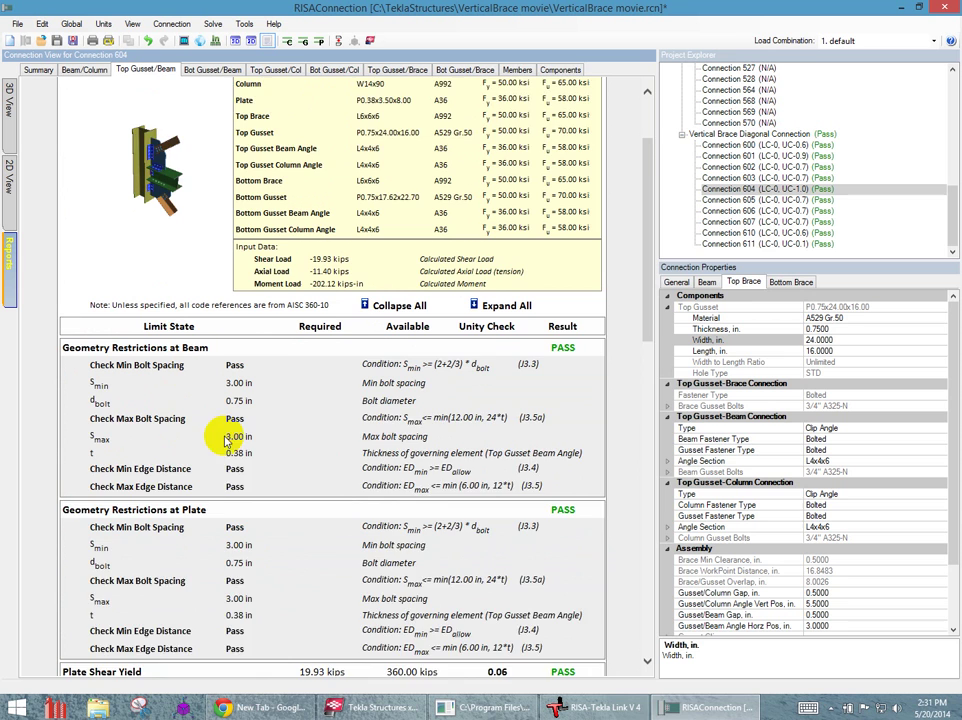
scroll(227, 440, "down", 3)
scroll(222, 545, "down", 3)
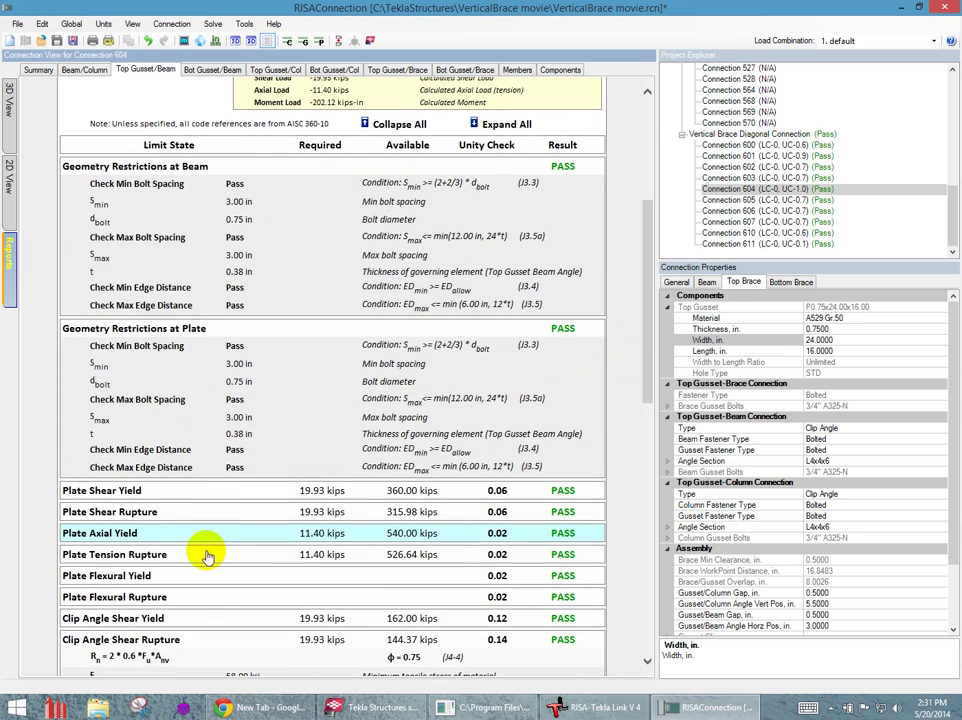
scroll(278, 567, "up", 10)
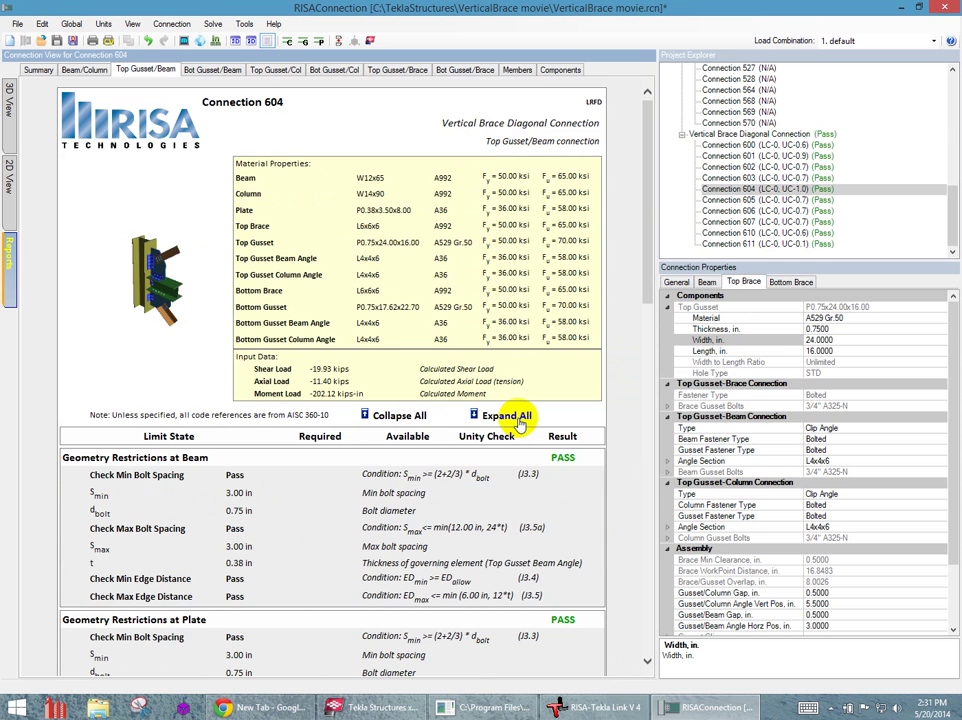
scroll(500, 420, "down", 13)
scroll(470, 405, "down", 7)
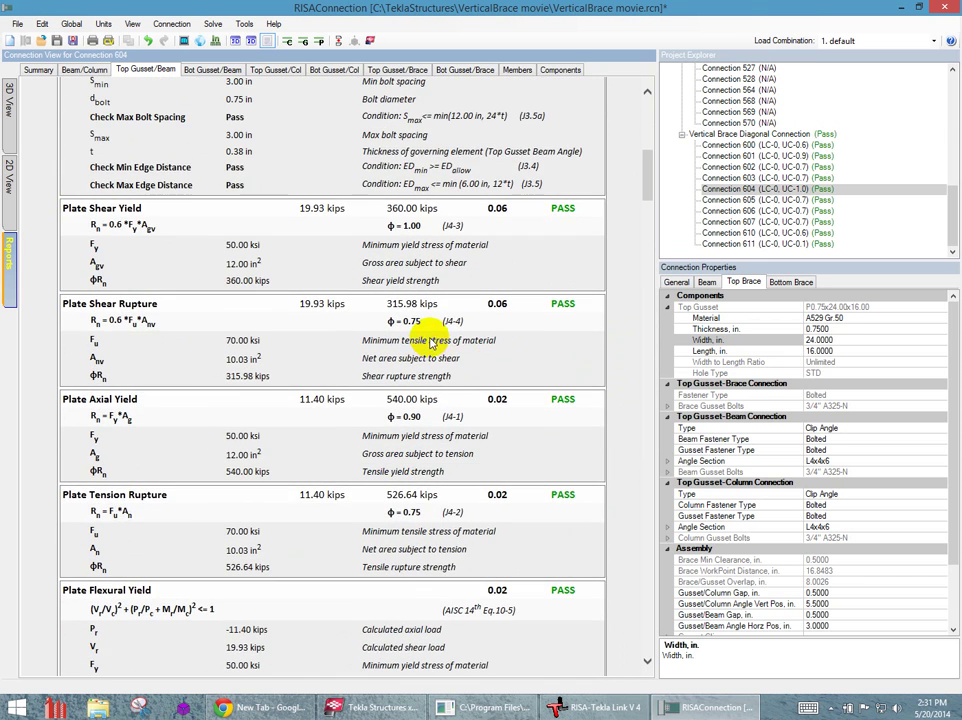
scroll(420, 380, "up", 18)
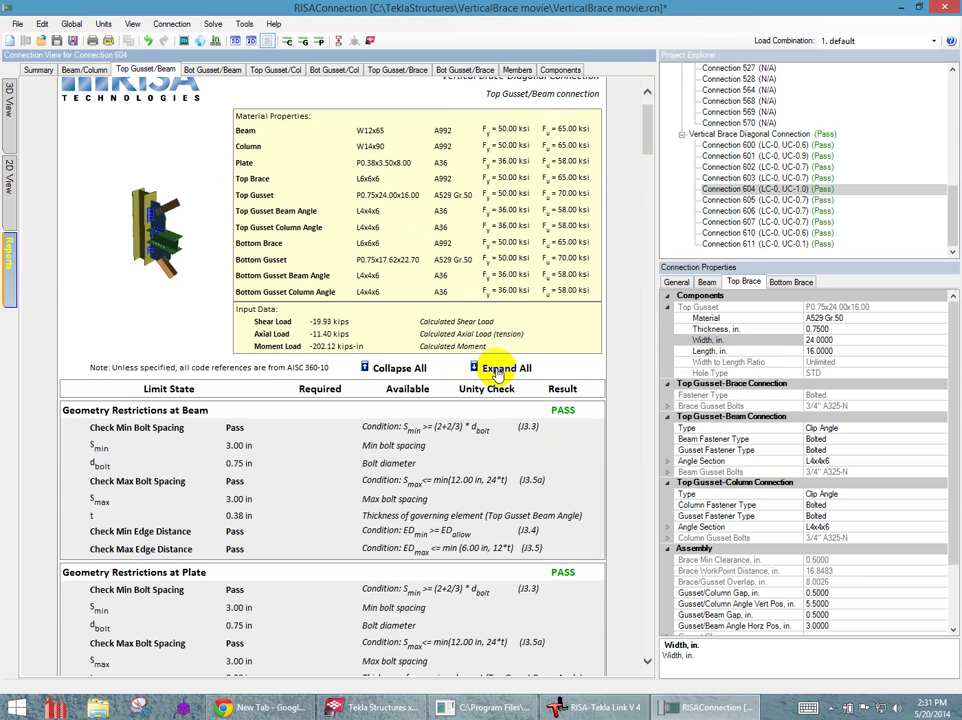
Collapse all report sections and scroll through the limit-state summary lines, all reading PASS.
left_click(398, 370)
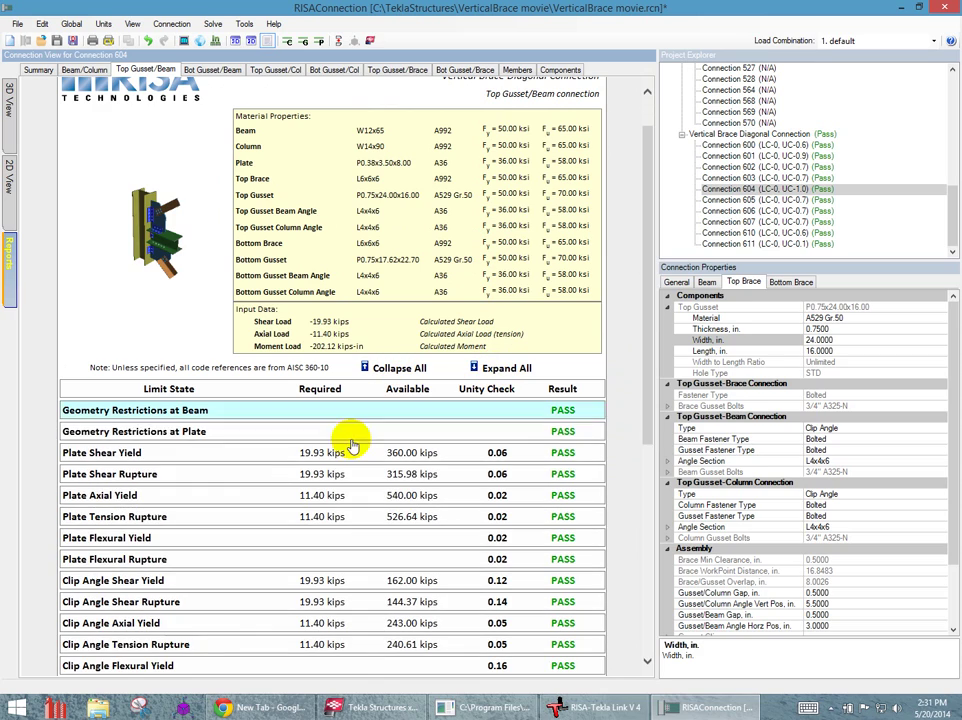
scroll(320, 520, "down", 8)
scroll(320, 530, "down", 5)
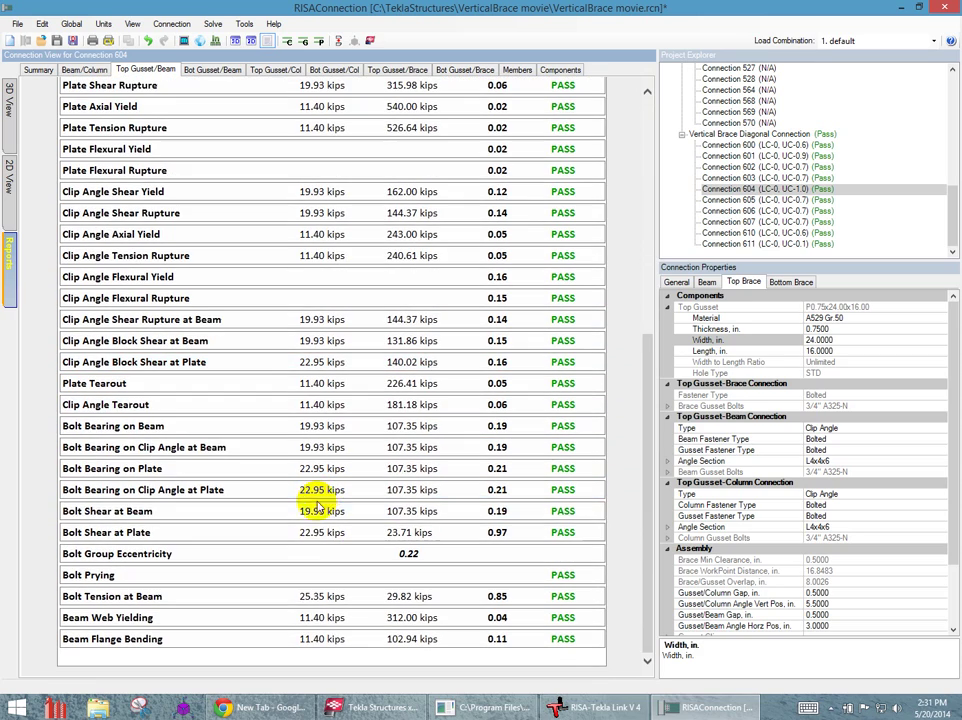
scroll(370, 490, "up", 11)
scroll(372, 490, "up", 3)
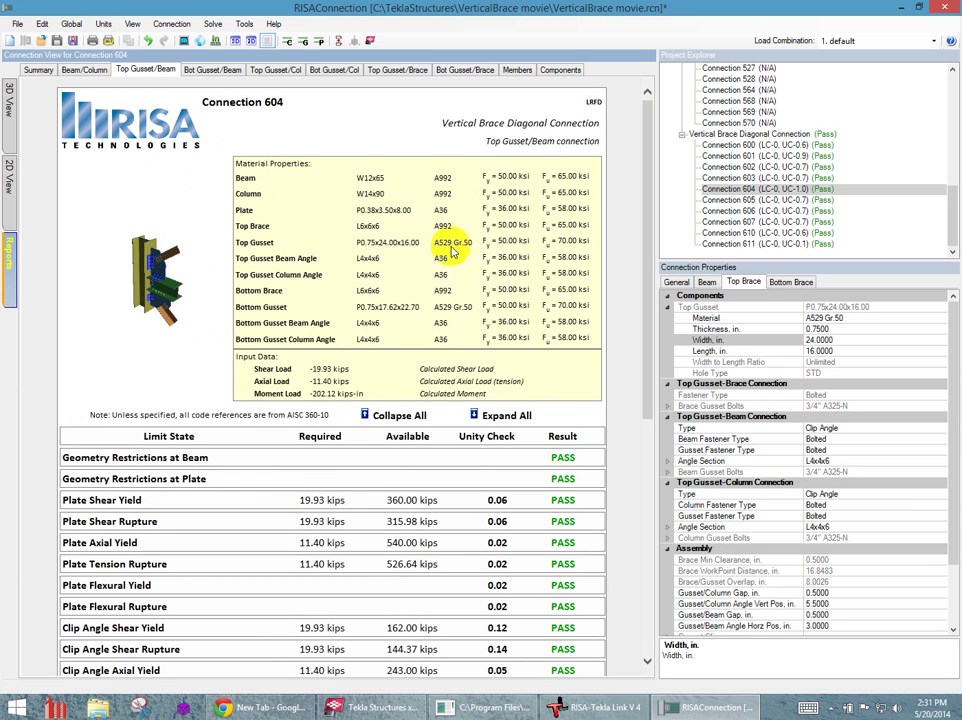
Select connection 611, rotate its 3D model frontally, review the summary report, then view the 2D drawing.
left_click(745, 244)
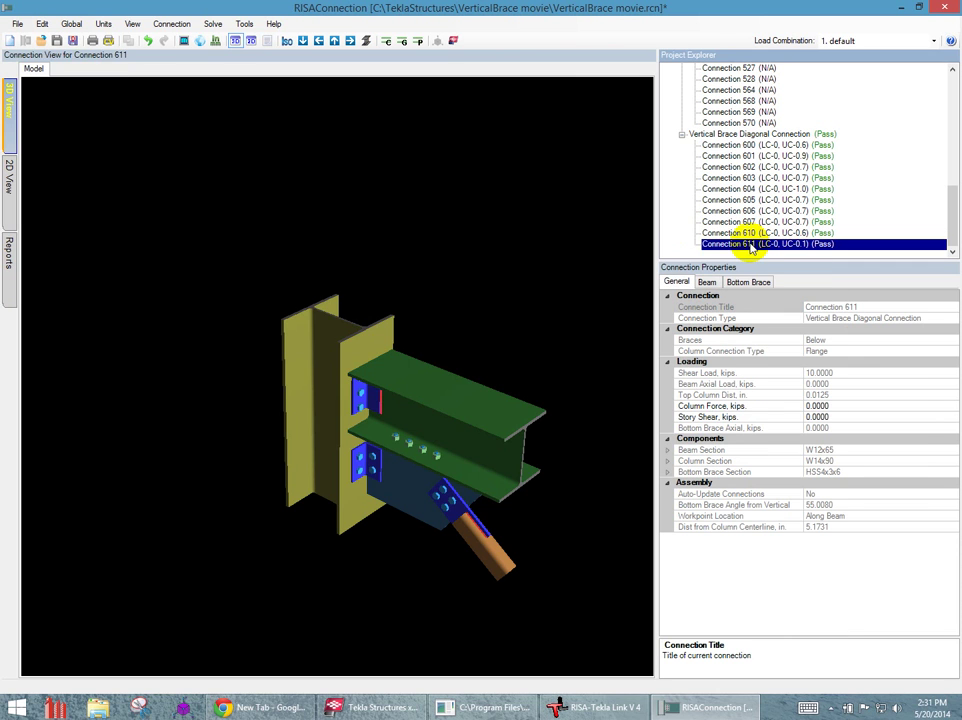
scroll(442, 458, "down", 2)
left_click_drag(442, 458, 448, 446)
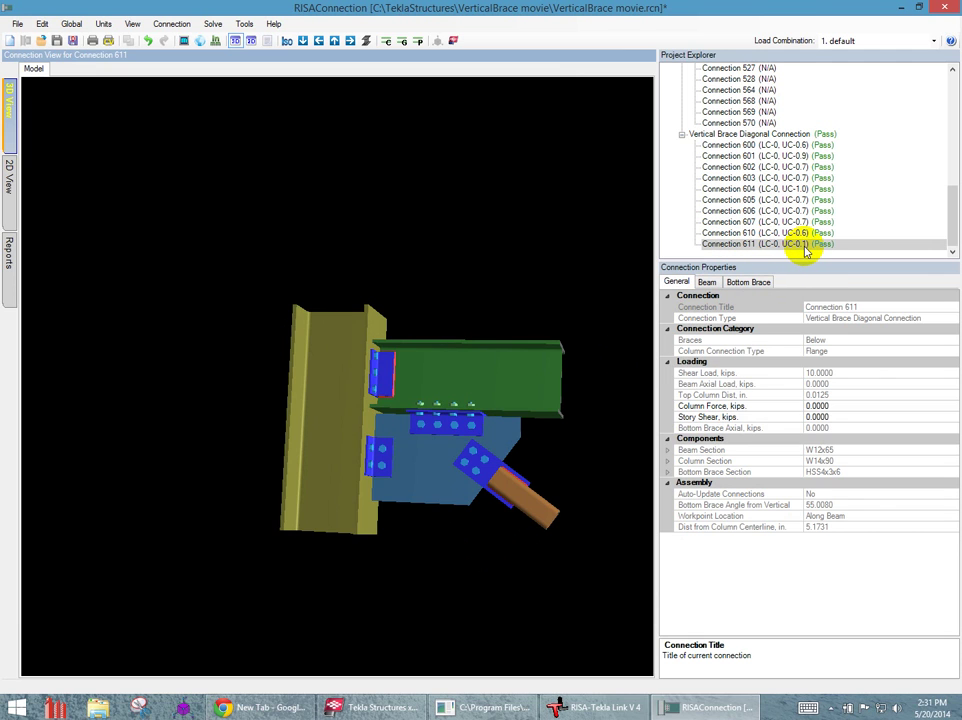
left_click(9, 256)
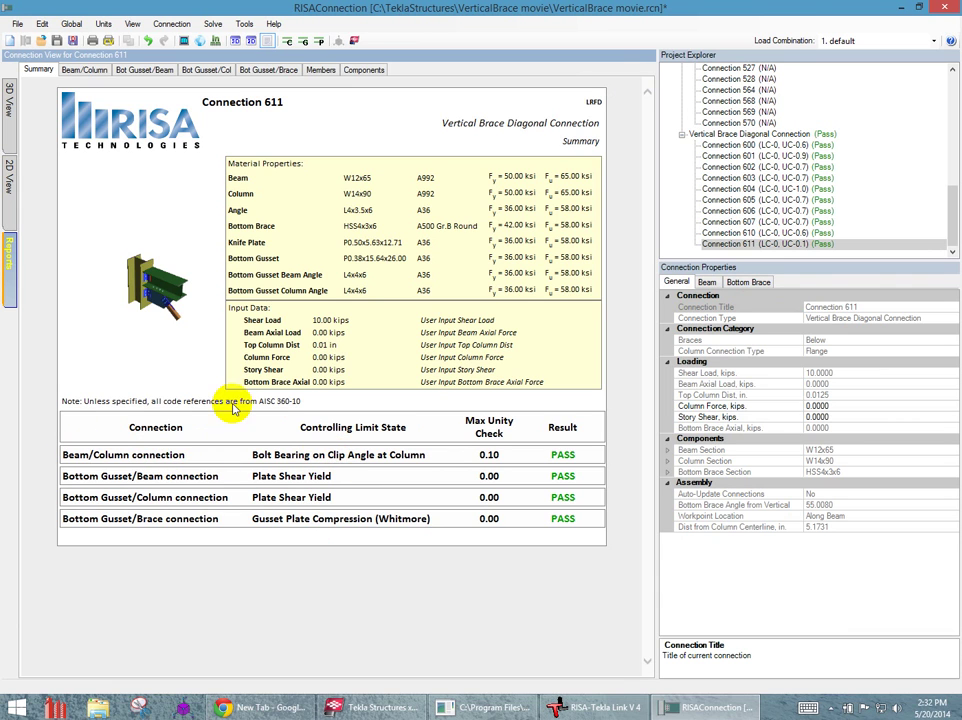
left_click(8, 205)
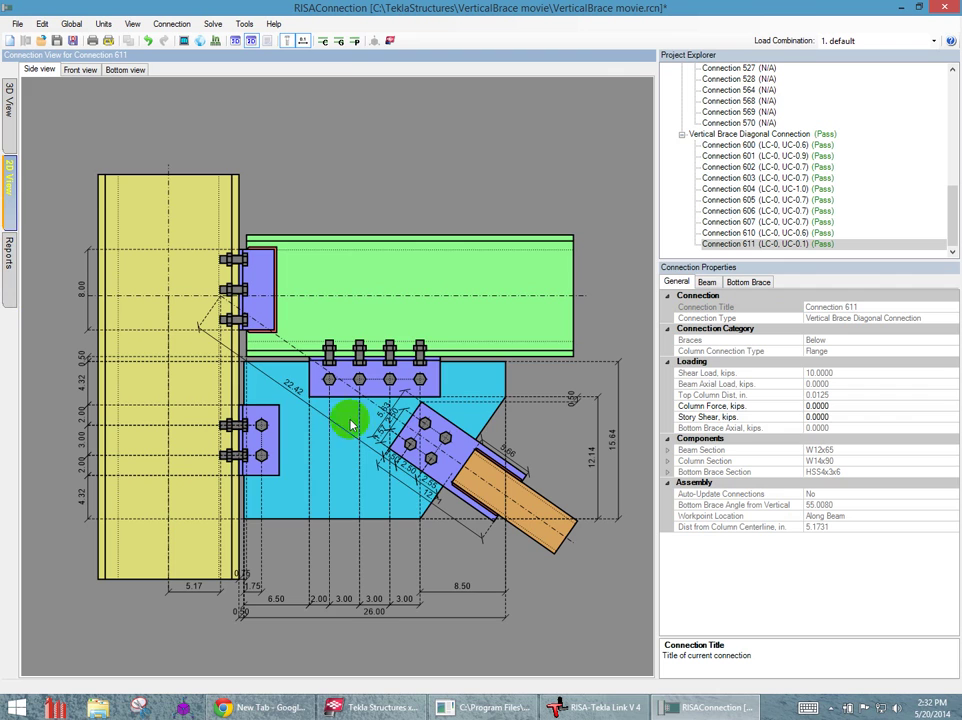
Set connection 611's bottom gusset-to-beam Bolts per Row to 2 and re-solve the connection.
left_click(420, 380)
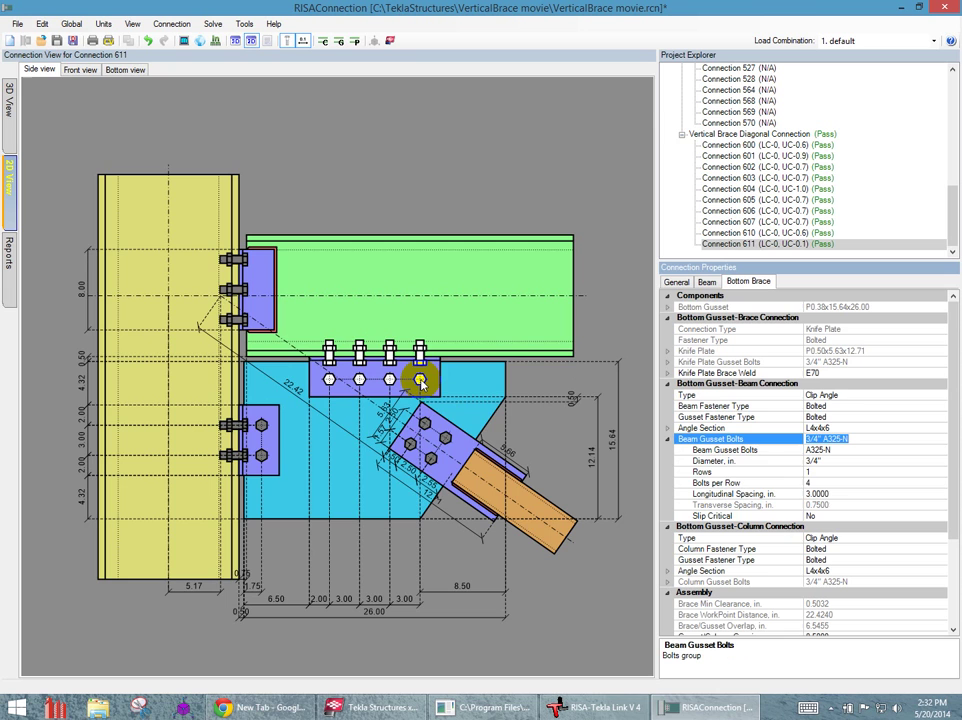
left_click(805, 490)
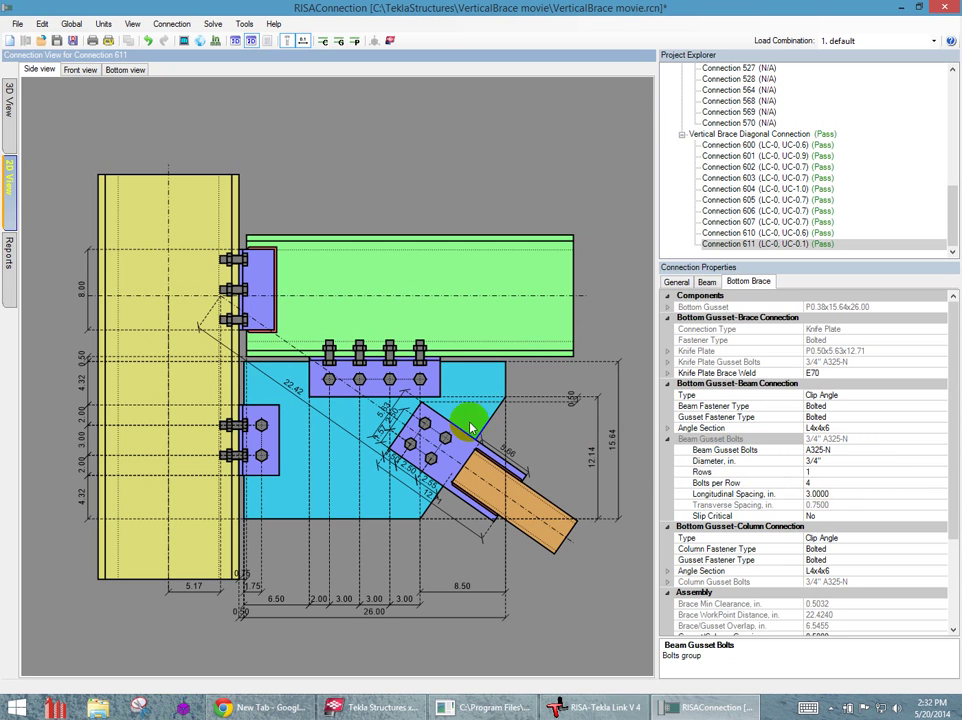
left_click(842, 486)
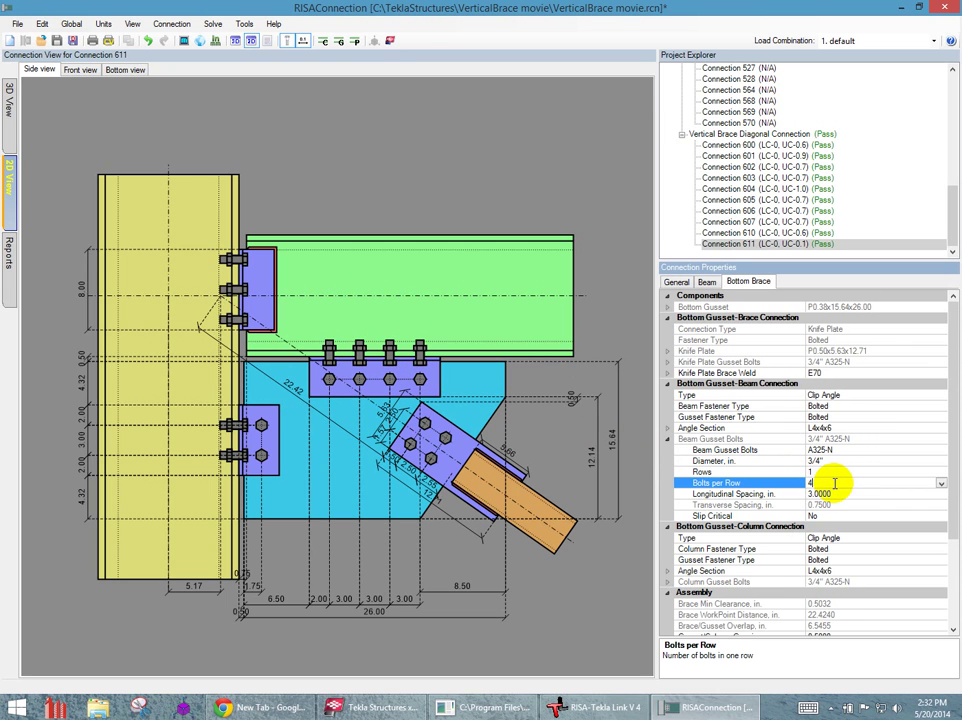
left_click(941, 485)
left_click(811, 504)
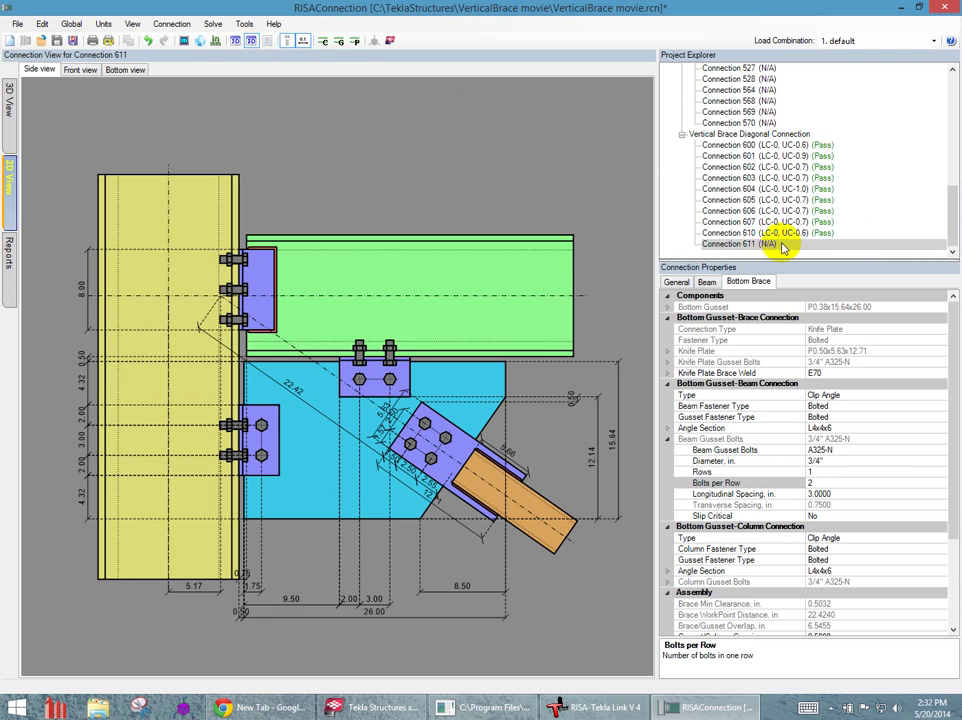
left_click(322, 44)
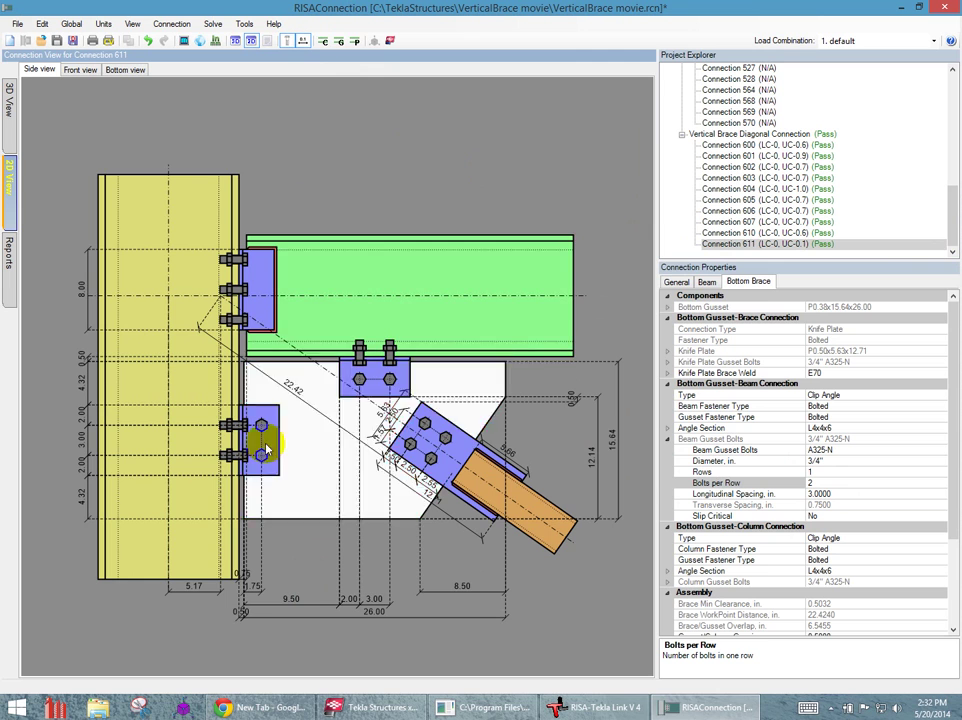
left_click(408, 487)
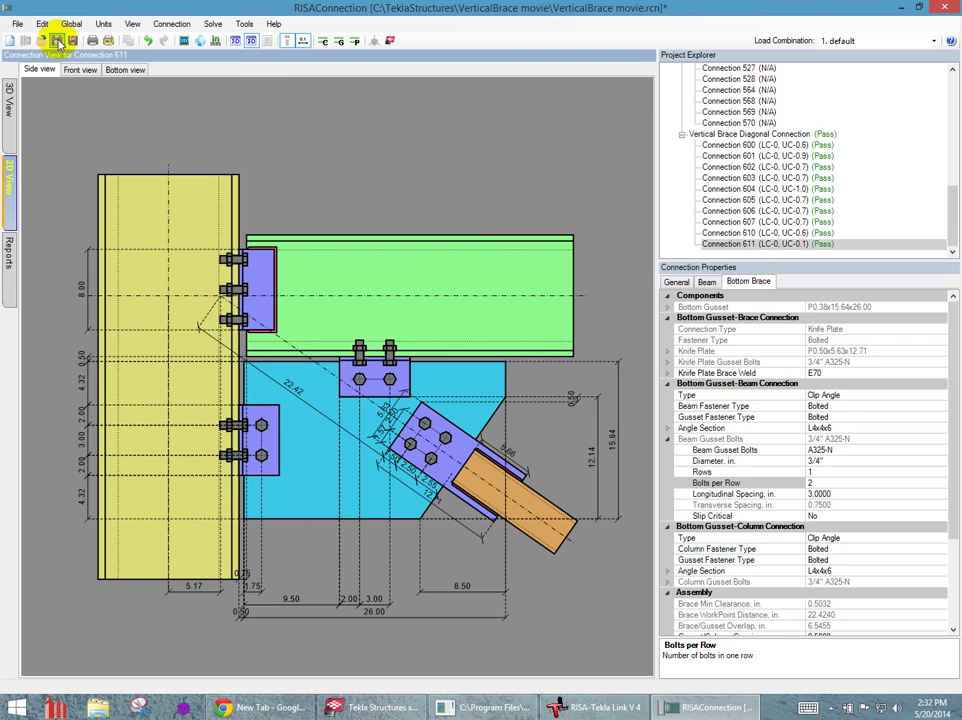
Save the project and export the results to Tekla, watching the link update 38 connections.
left_click(57, 41)
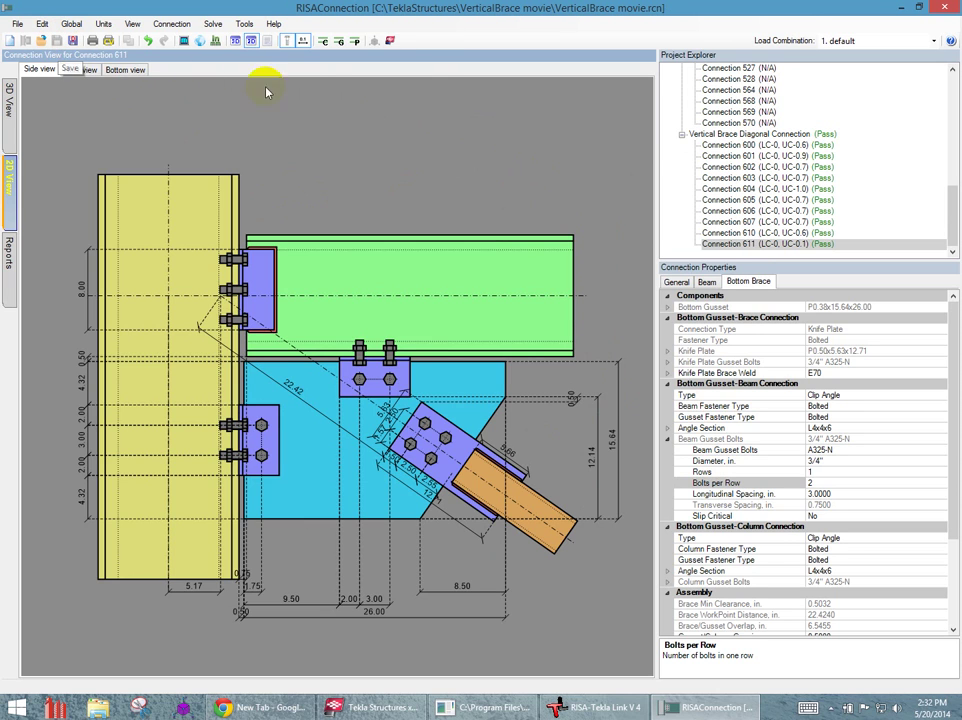
left_click(389, 42)
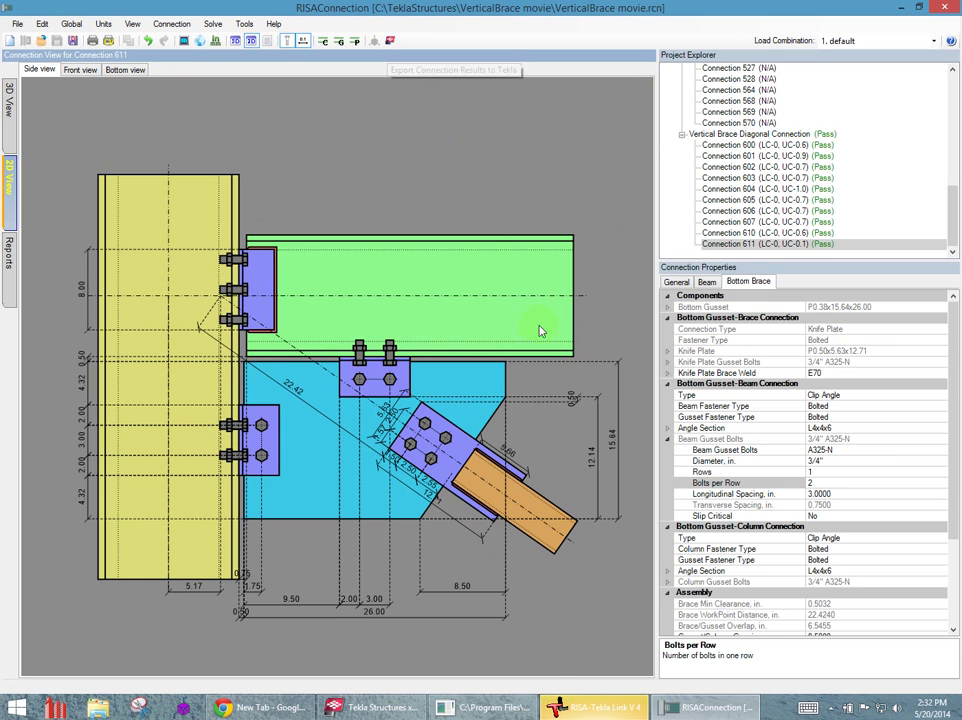
left_click(610, 712)
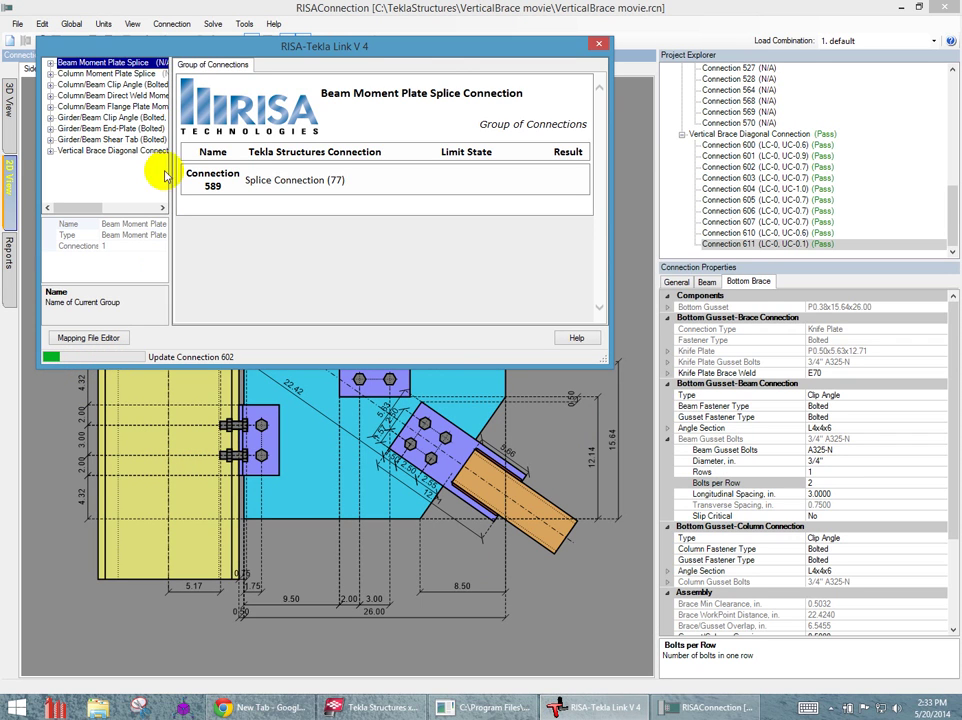
left_click(390, 714)
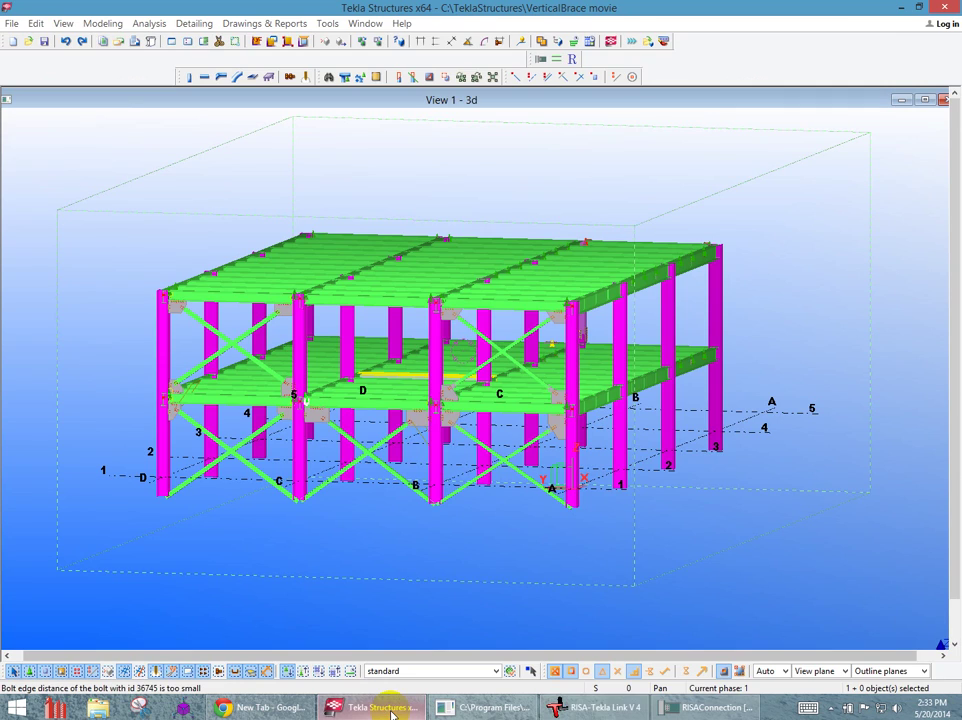
left_click(586, 713)
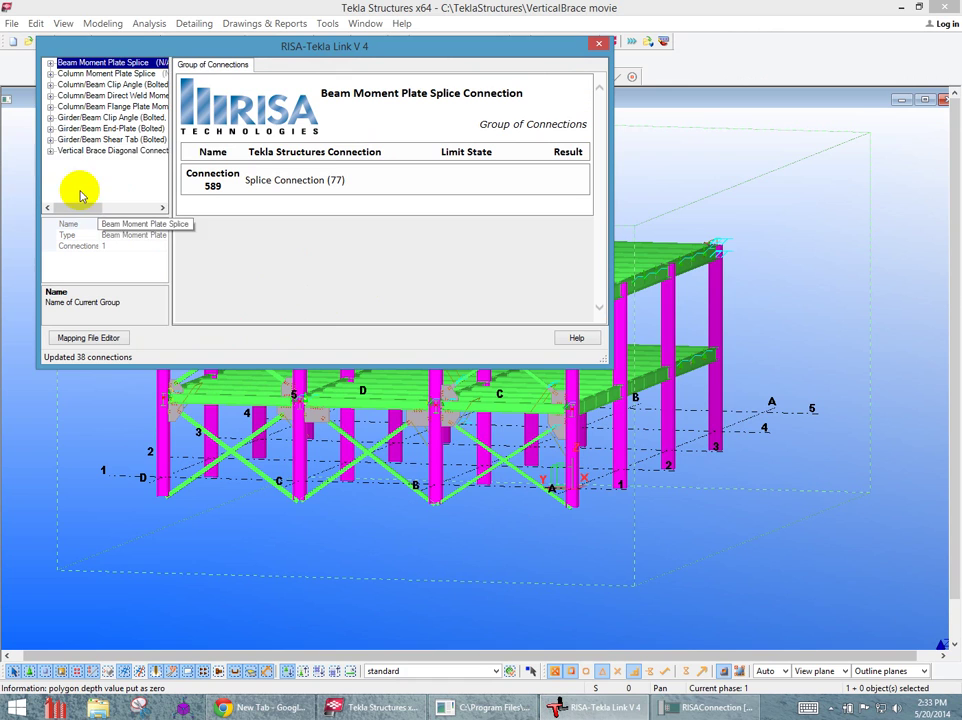
List connection 602's warnings, including W1105 ignored stiffener and W3000 defaulting to STD holes.
left_click(50, 150)
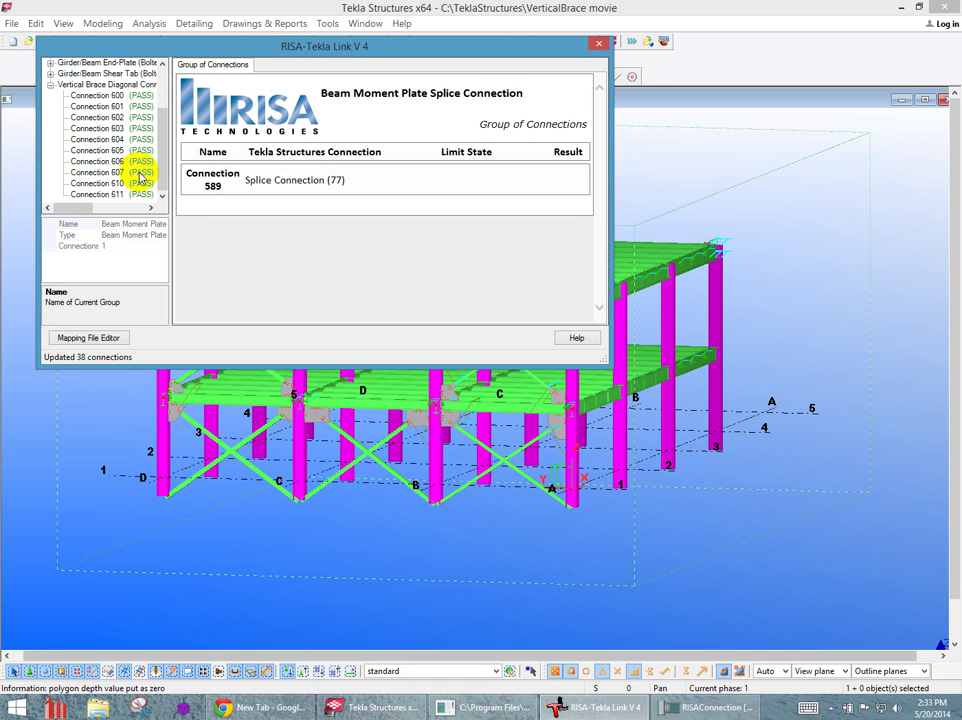
left_click(97, 118)
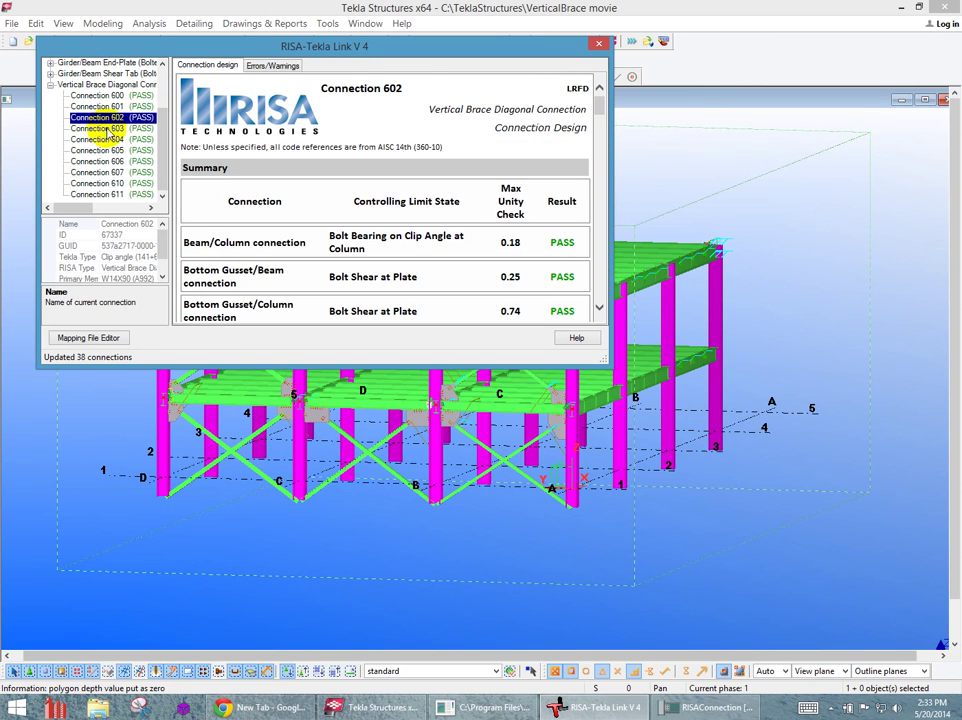
left_click(266, 67)
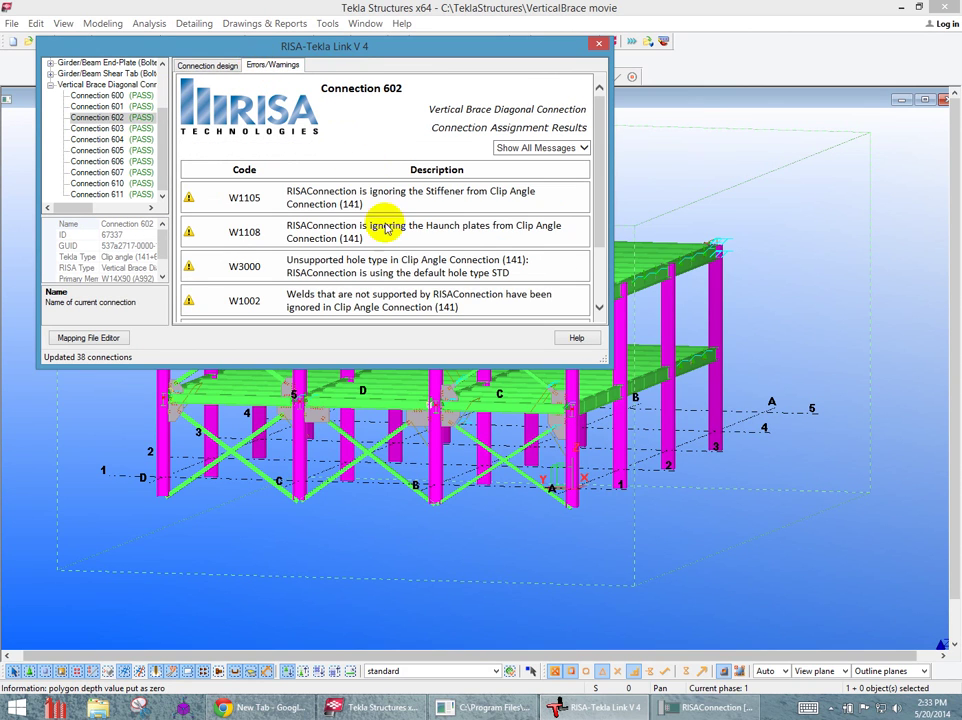
scroll(597, 236, "down", 1)
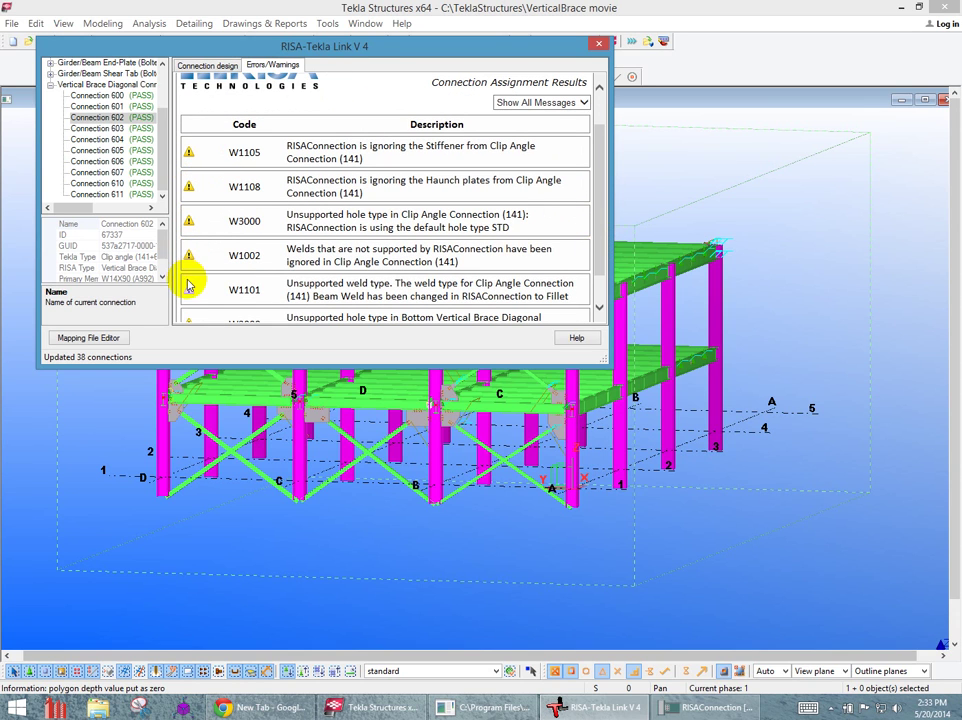
scroll(597, 198, "down", 1)
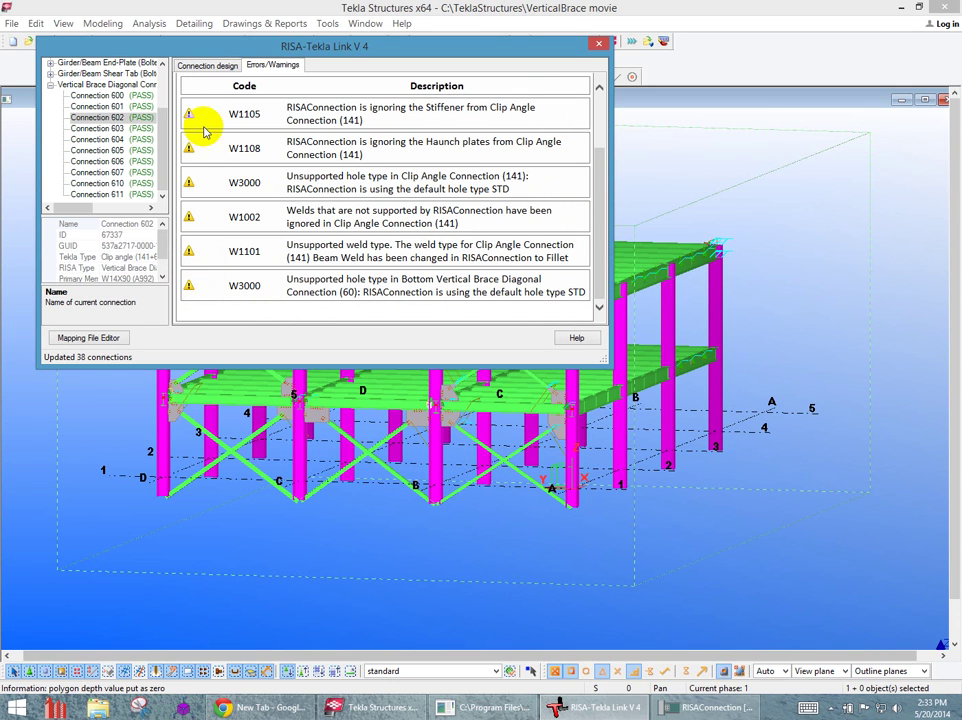
left_click_drag(597, 296, 612, 218)
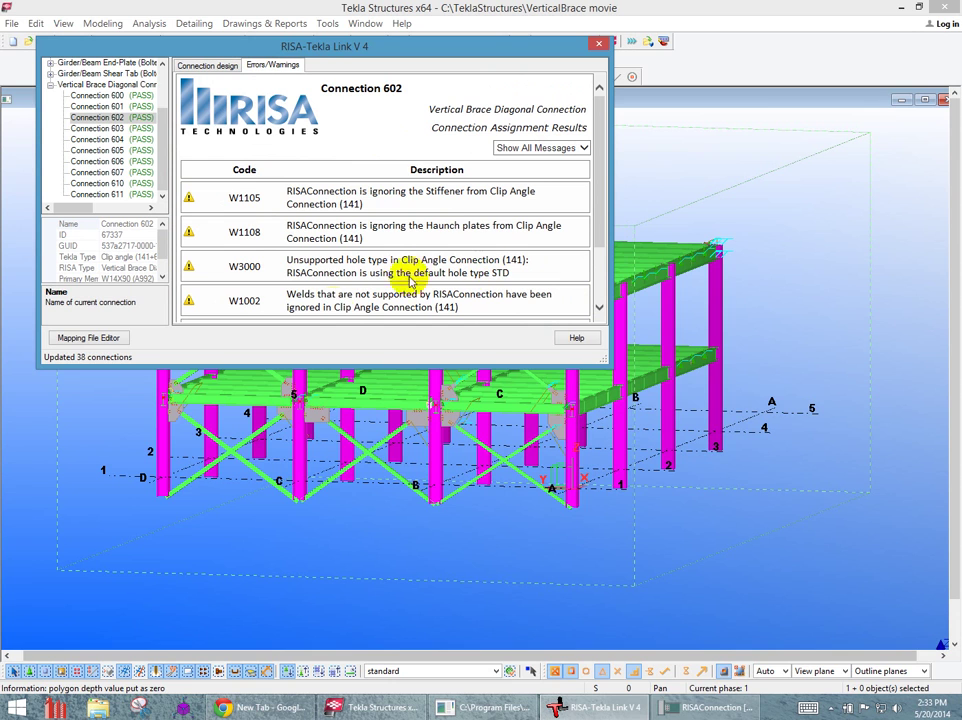
Close the RISA-Tekla Link window and zoom in and out on the updated brace connections in Tekla.
left_click(601, 44)
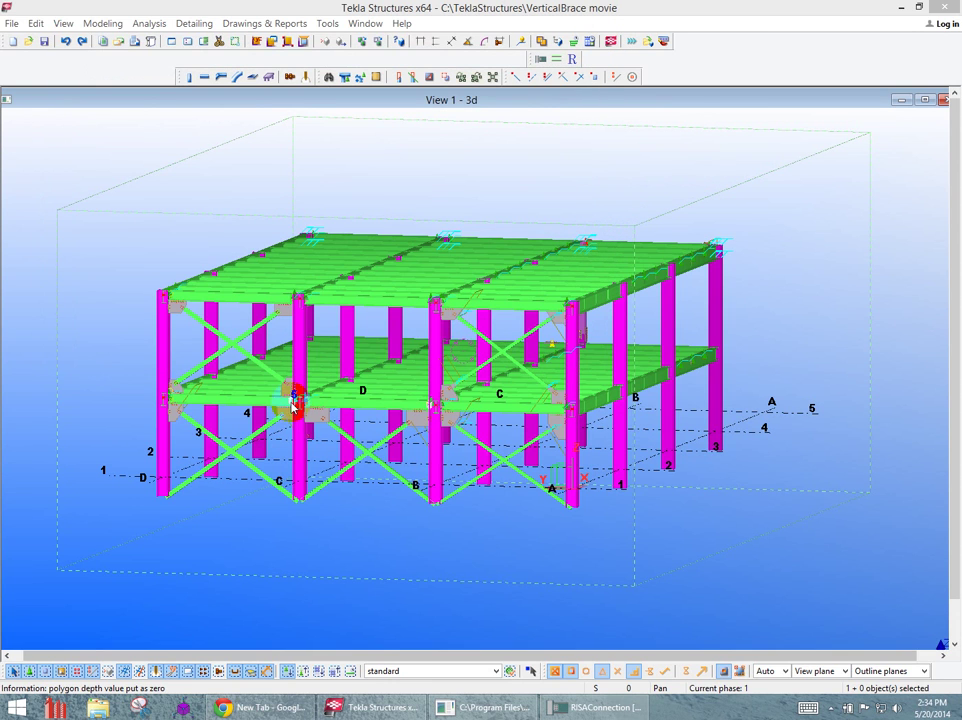
scroll(378, 520, "up", 2)
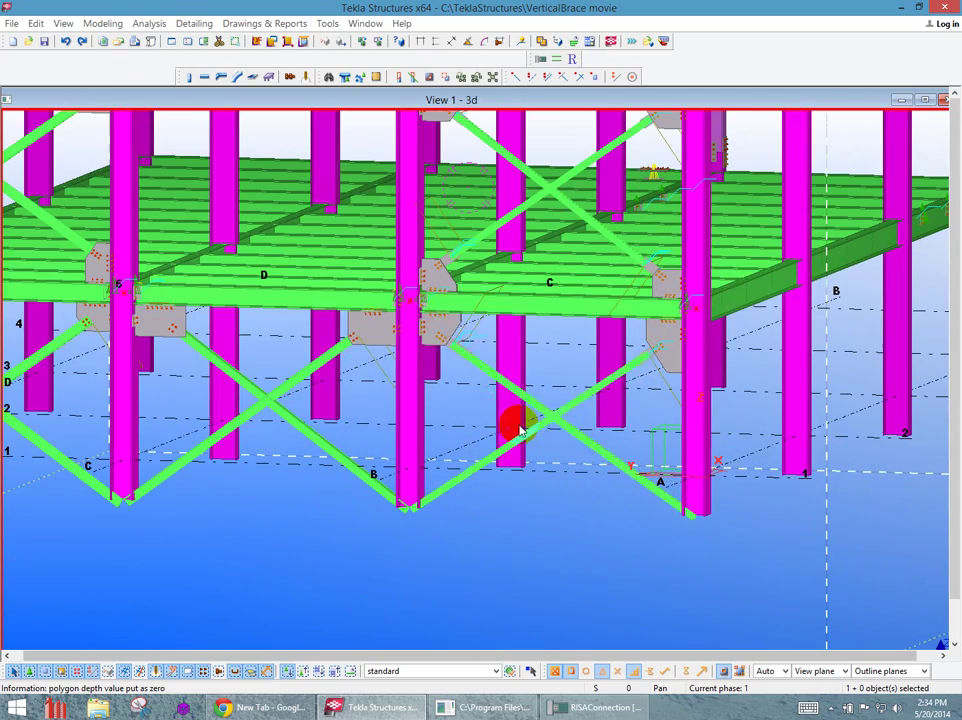
scroll(511, 421, "up", 2)
scroll(445, 315, "down", 2)
scroll(380, 330, "up", 3)
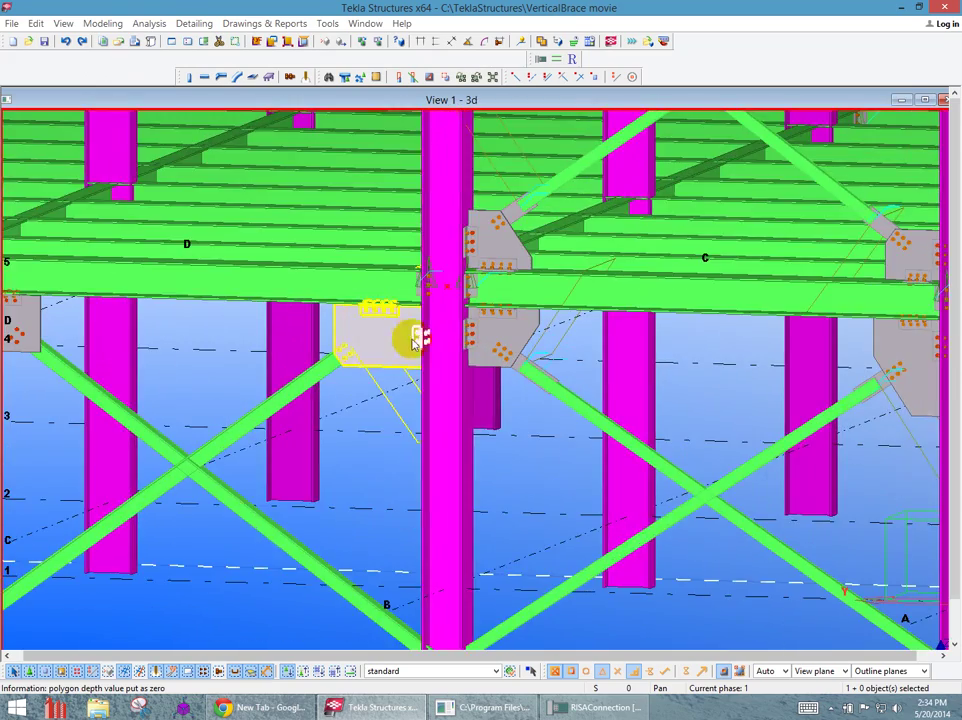
scroll(423, 337, "down", 4)
scroll(634, 161, "up", 5)
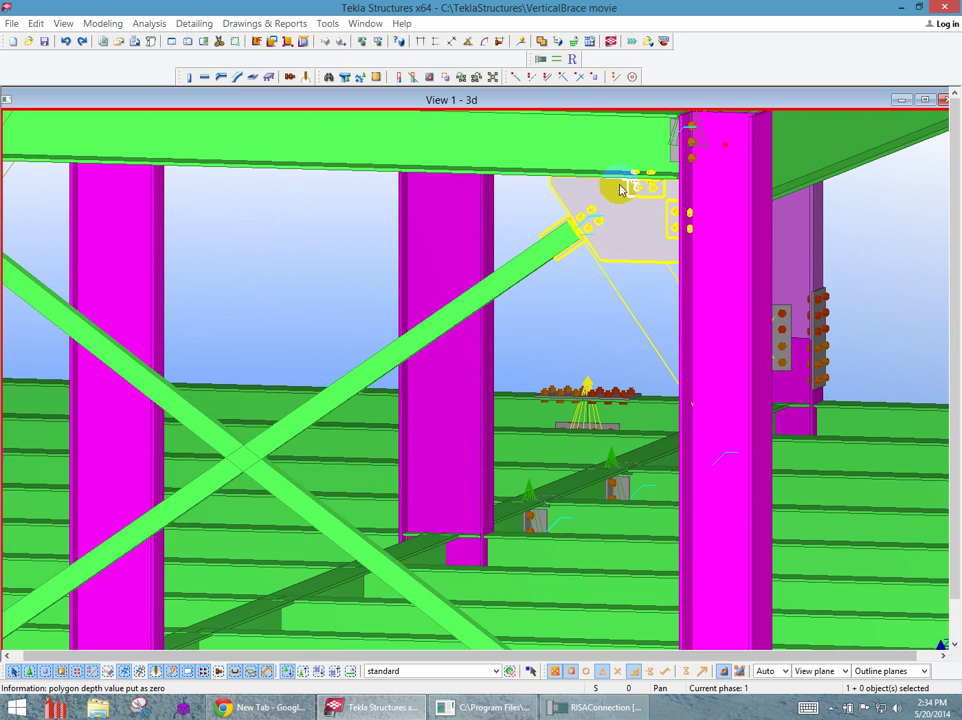
scroll(655, 195, "down", 10)
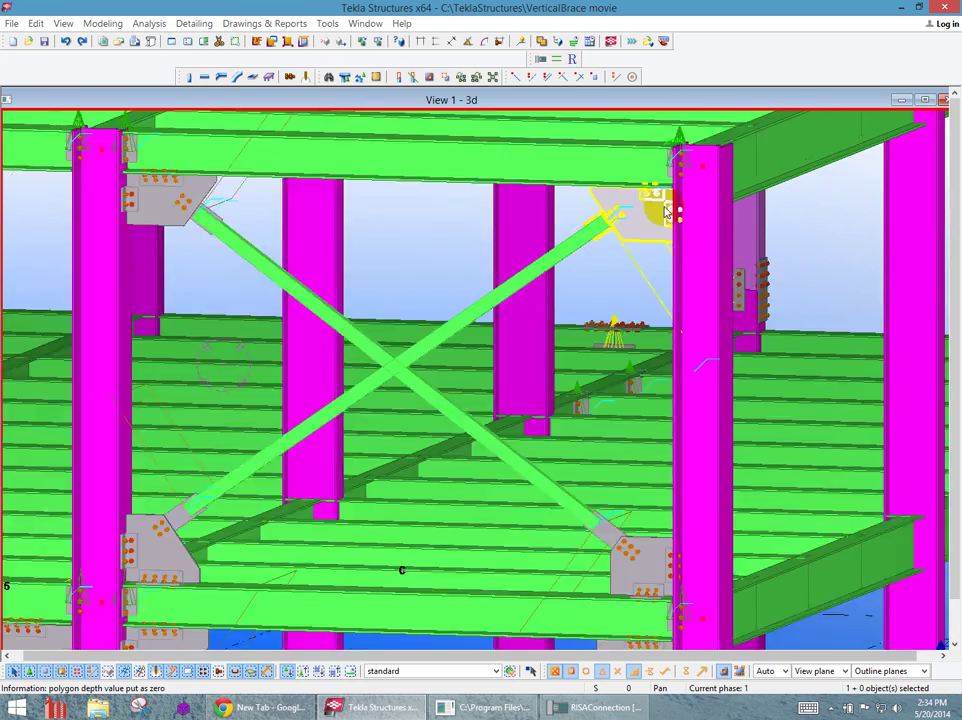
scroll(566, 332, "down", 3)
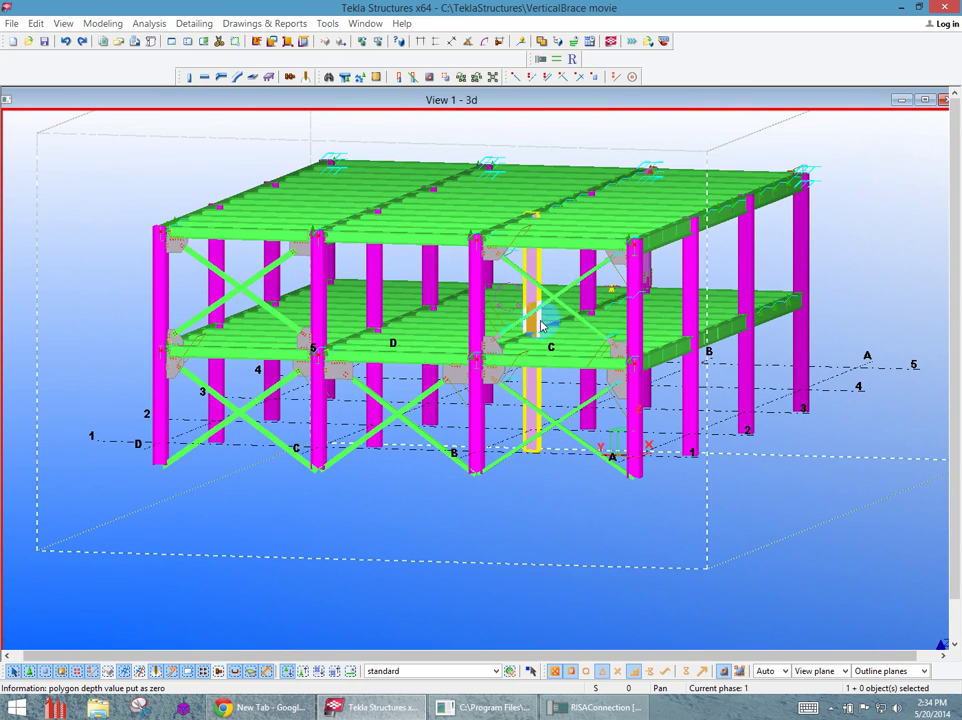